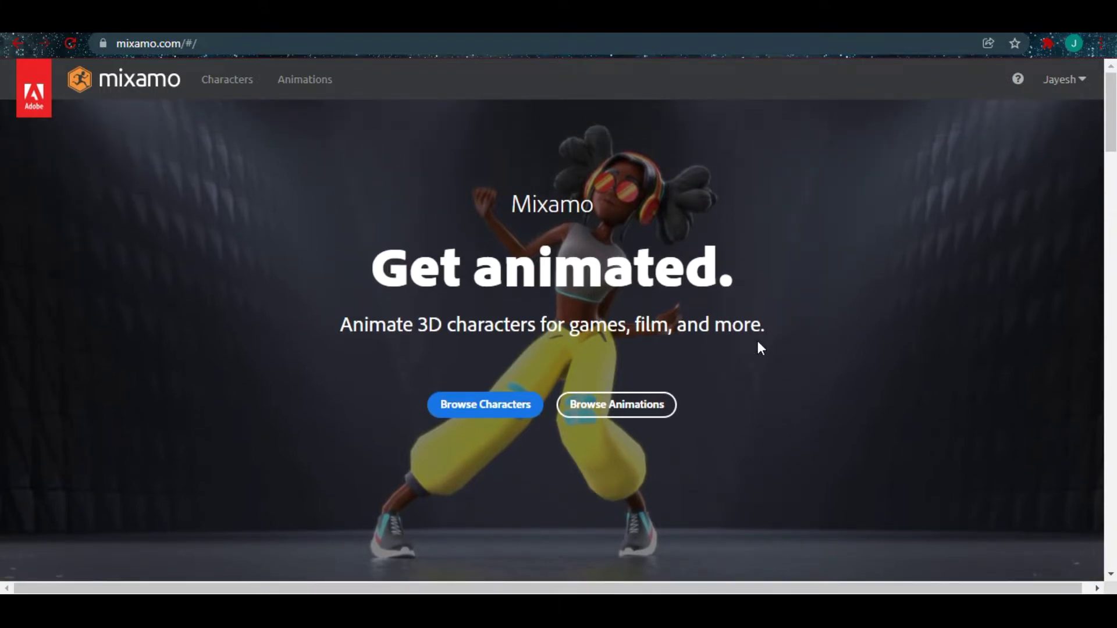
scroll(758, 342, "down", 2)
scroll(758, 343, "down", 3)
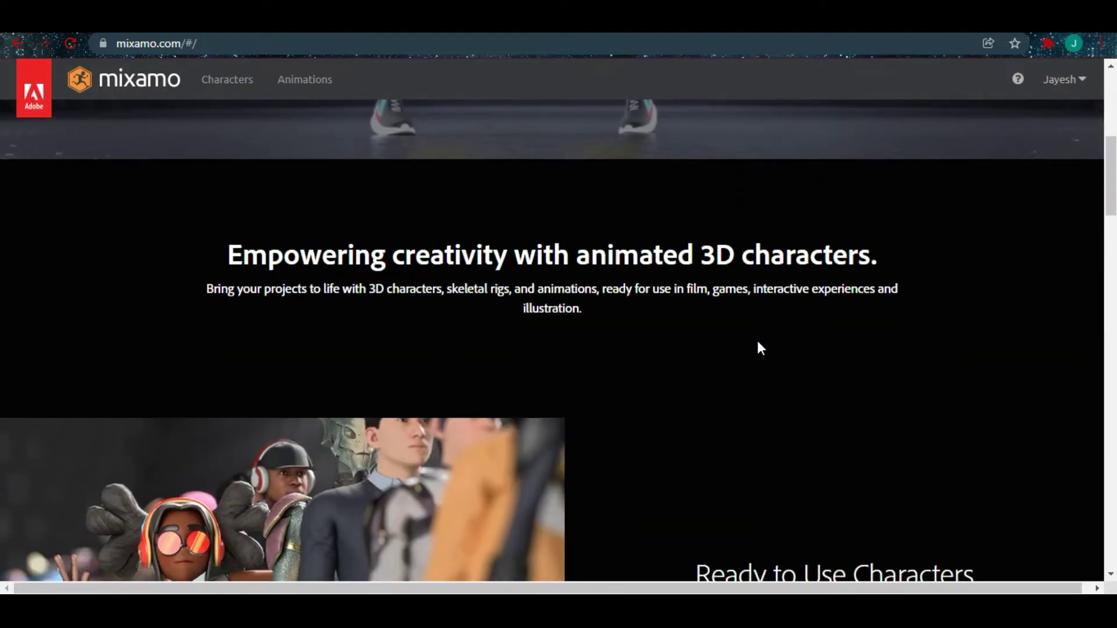
scroll(757, 341, "up", 5)
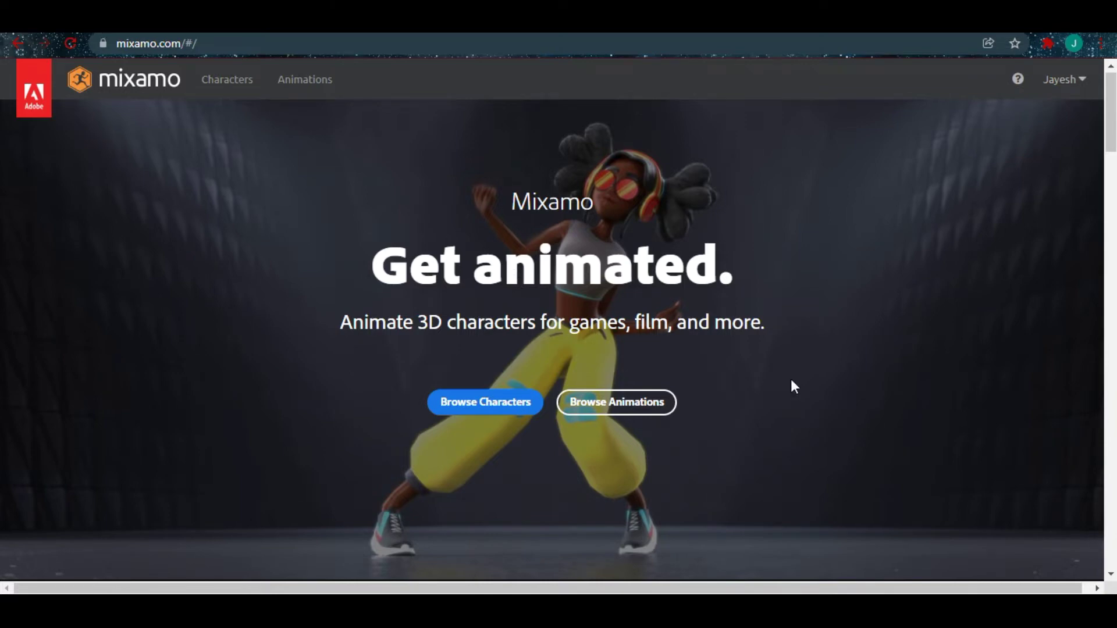
scroll(792, 380, "down", 2)
scroll(792, 379, "down", 2)
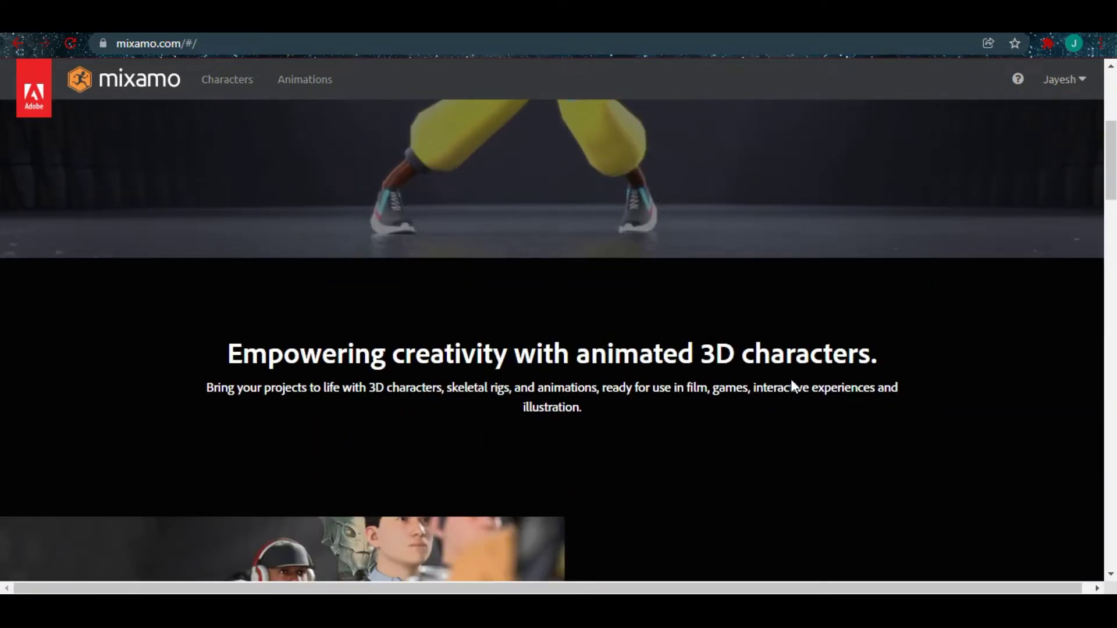
scroll(791, 384, "down", 1)
scroll(792, 380, "down", 1)
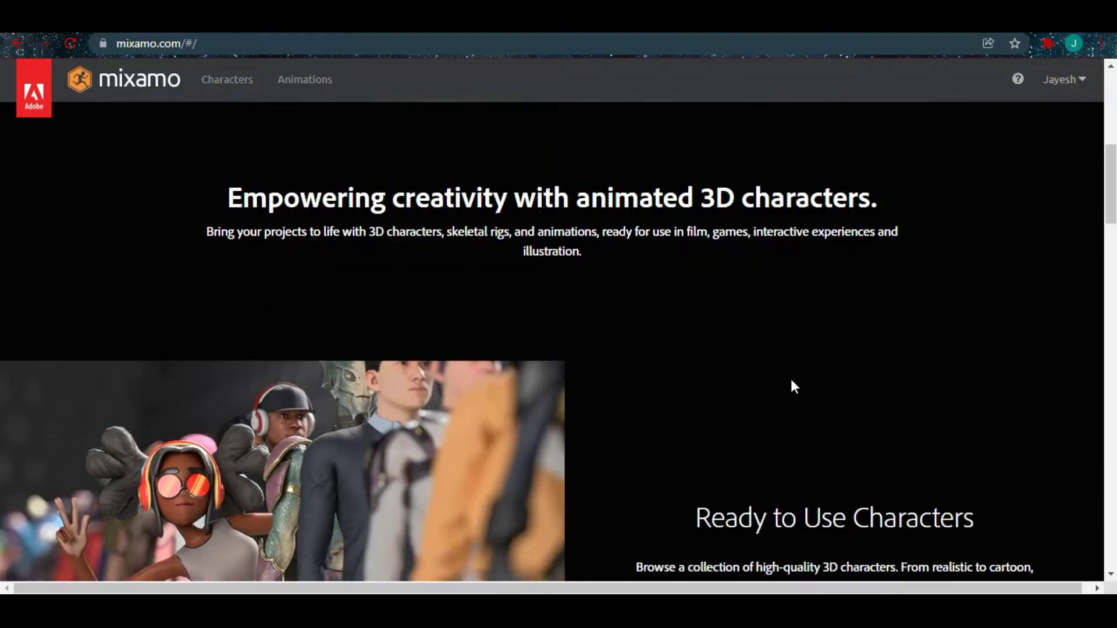
scroll(792, 379, "down", 1)
scroll(791, 379, "up", 2)
scroll(791, 379, "up", 4)
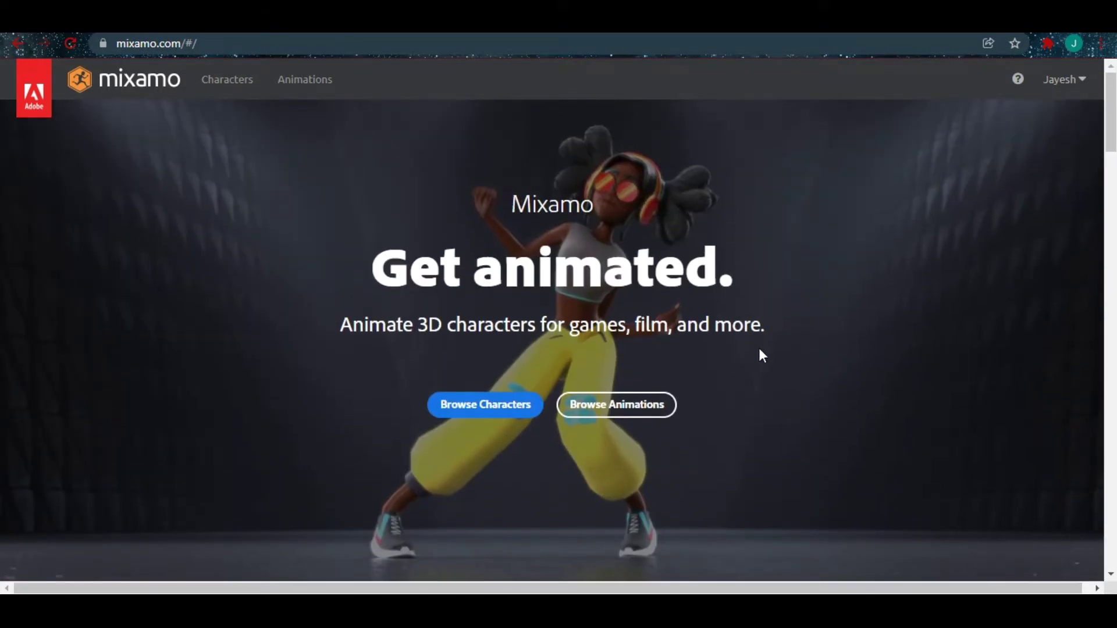
scroll(801, 550, "down", 2)
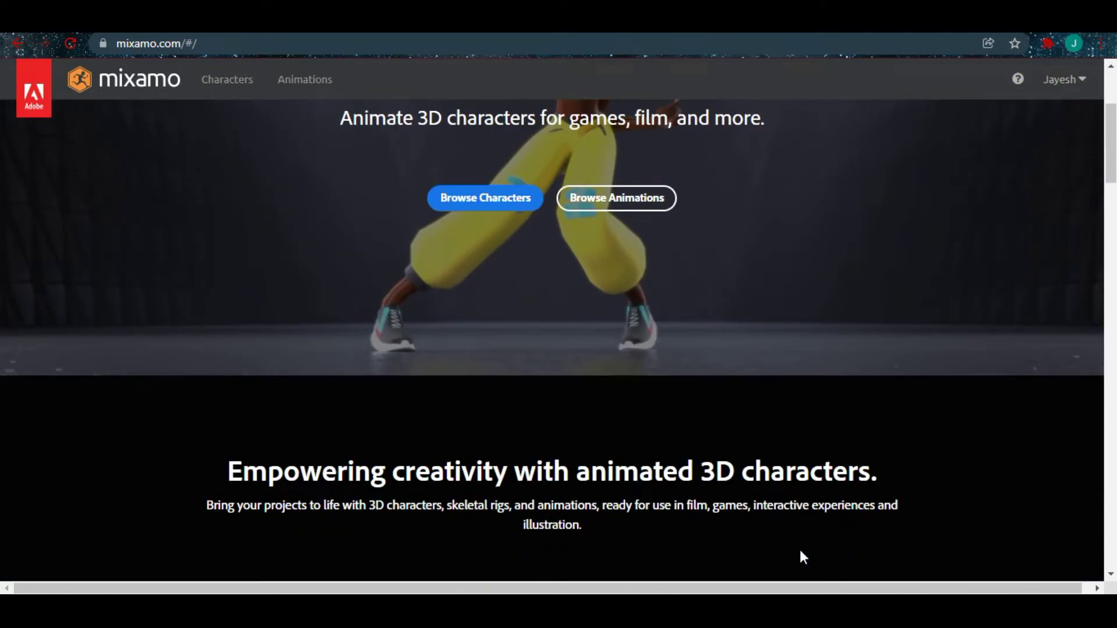
scroll(800, 550, "down", 4)
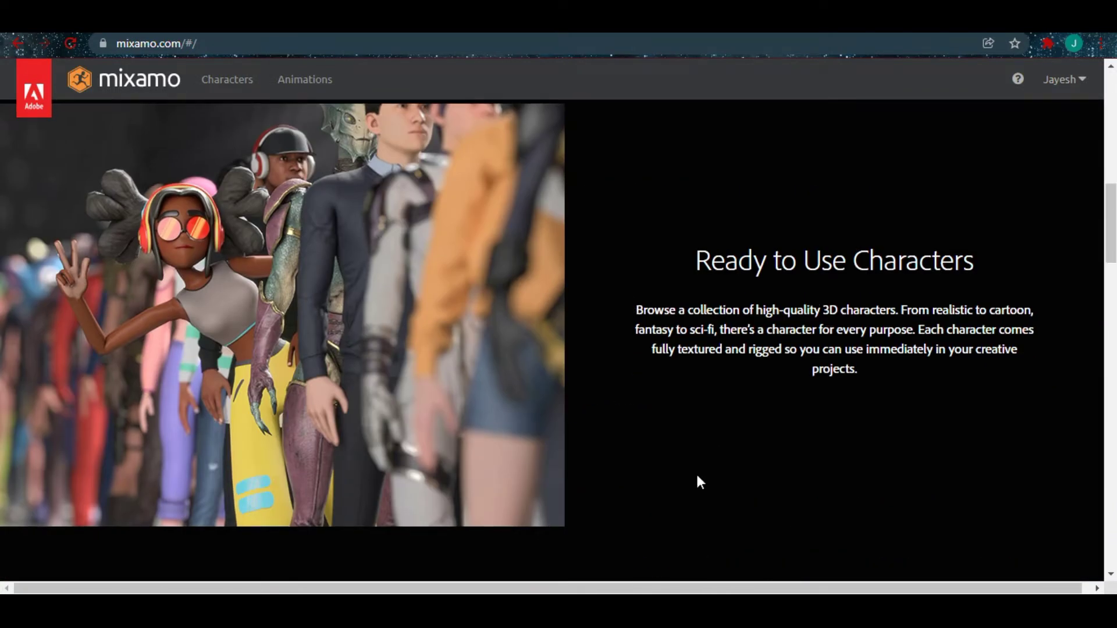
scroll(697, 476, "down", 5)
scroll(699, 471, "down", 1)
scroll(701, 467, "up", 2)
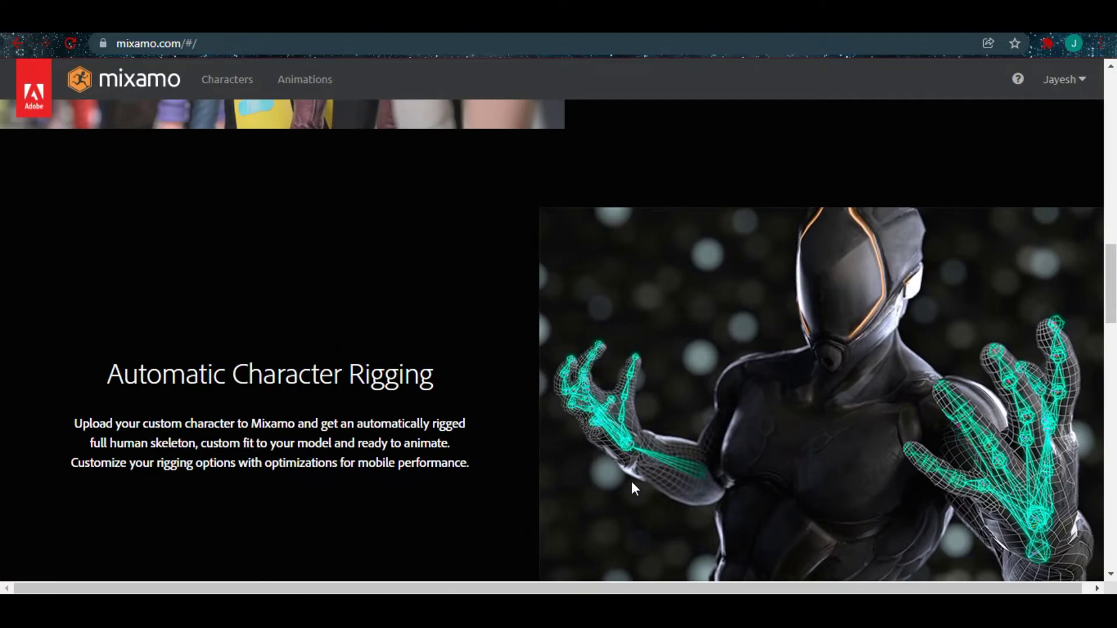
scroll(631, 481, "down", 1)
scroll(631, 480, "down", 4)
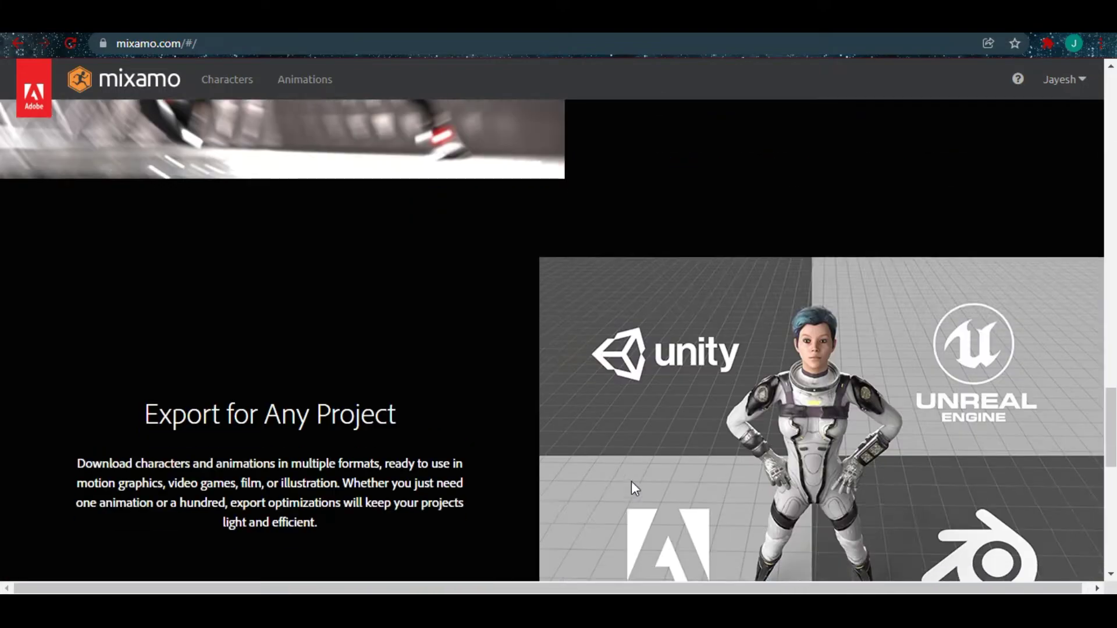
scroll(631, 481, "down", 2)
scroll(525, 427, "up", 1)
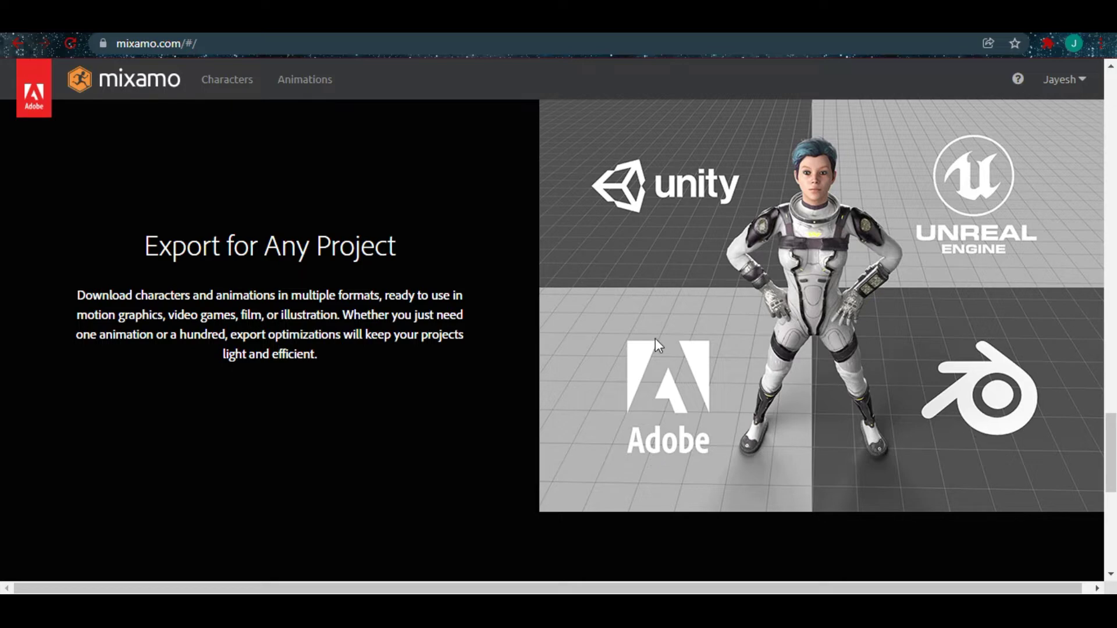
scroll(656, 346, "up", 1)
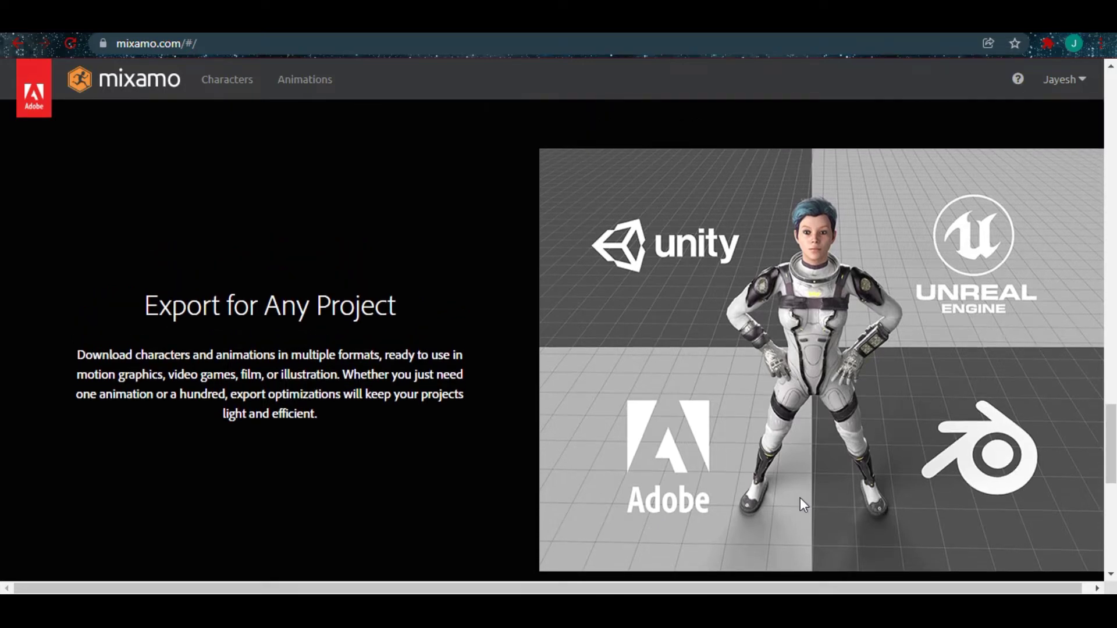
scroll(416, 539, "up", 10)
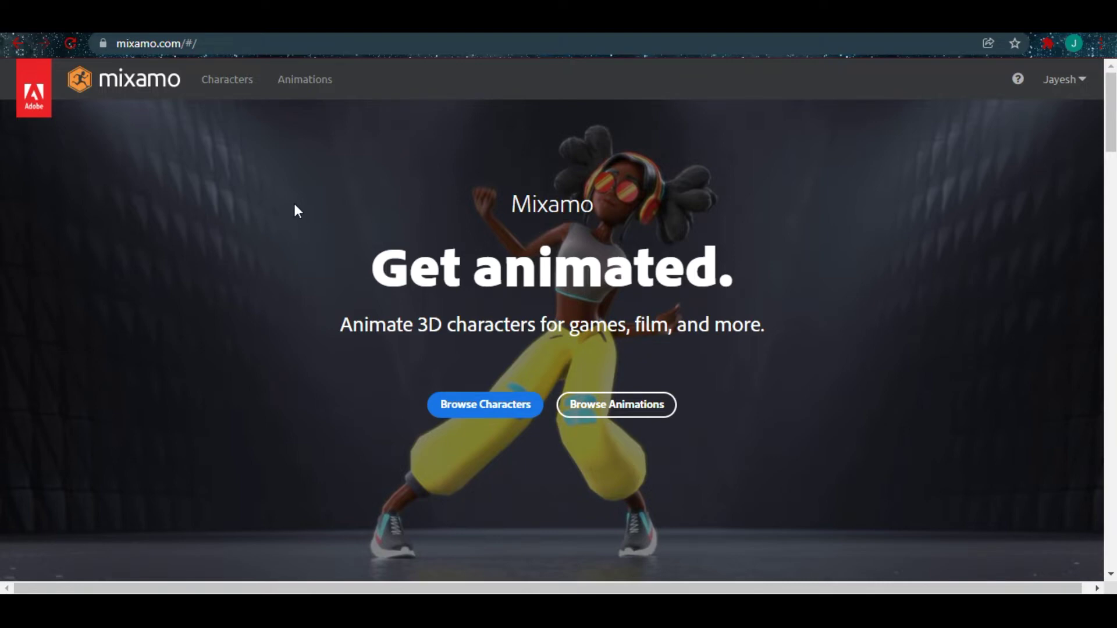
Pick Joe from the Mixamo characters and return to the animations library
left_click(221, 88)
scroll(543, 293, "up", 2)
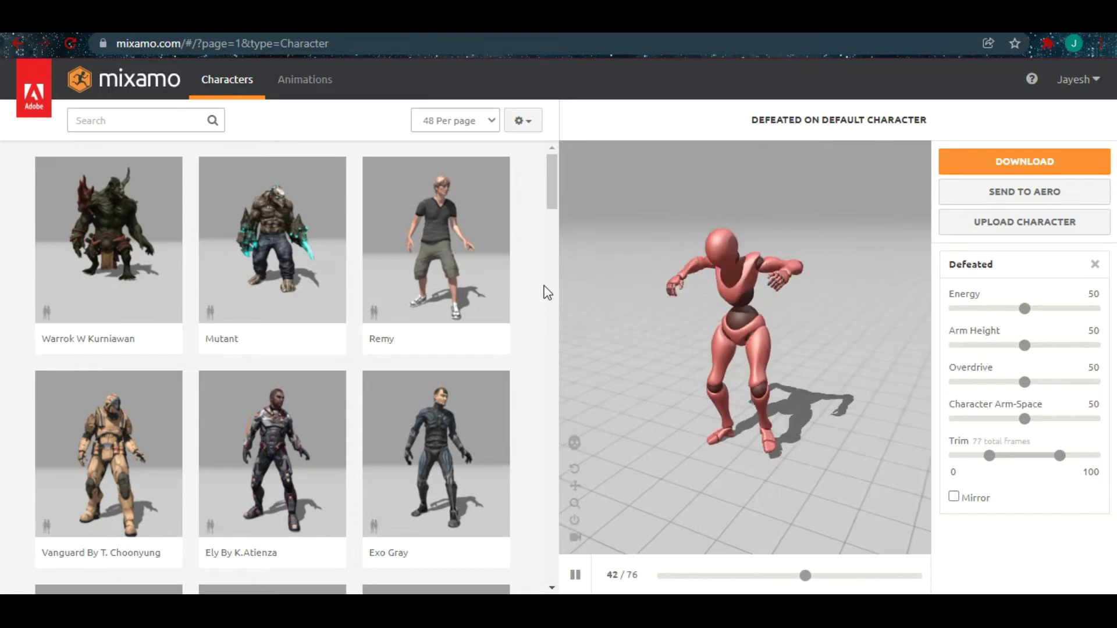
scroll(543, 292, "down", 5)
scroll(542, 293, "down", 4)
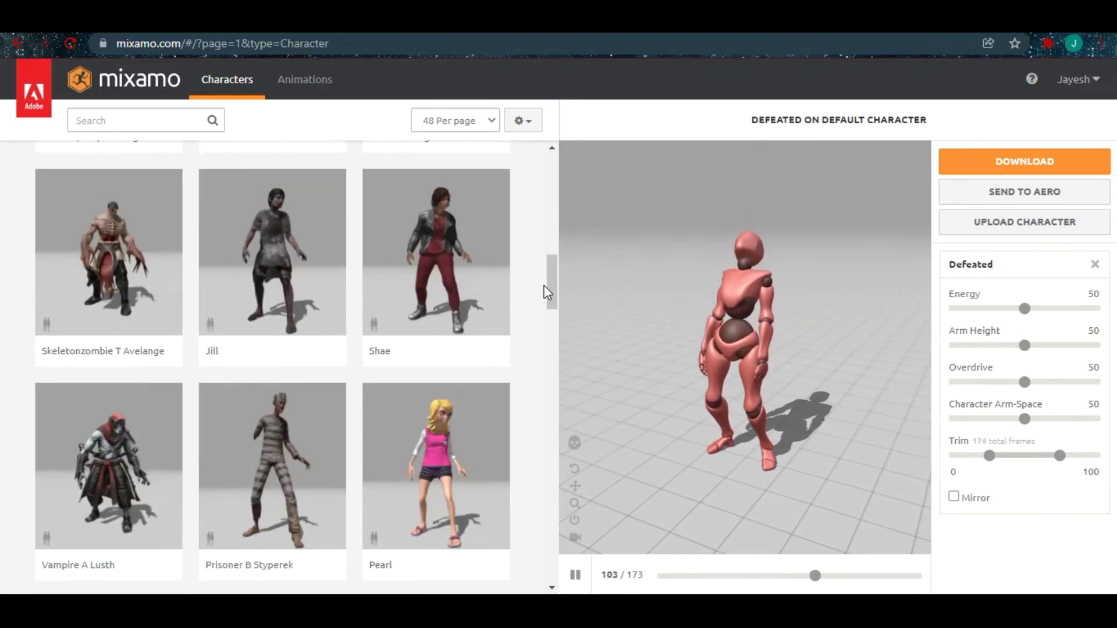
scroll(544, 292, "down", 5)
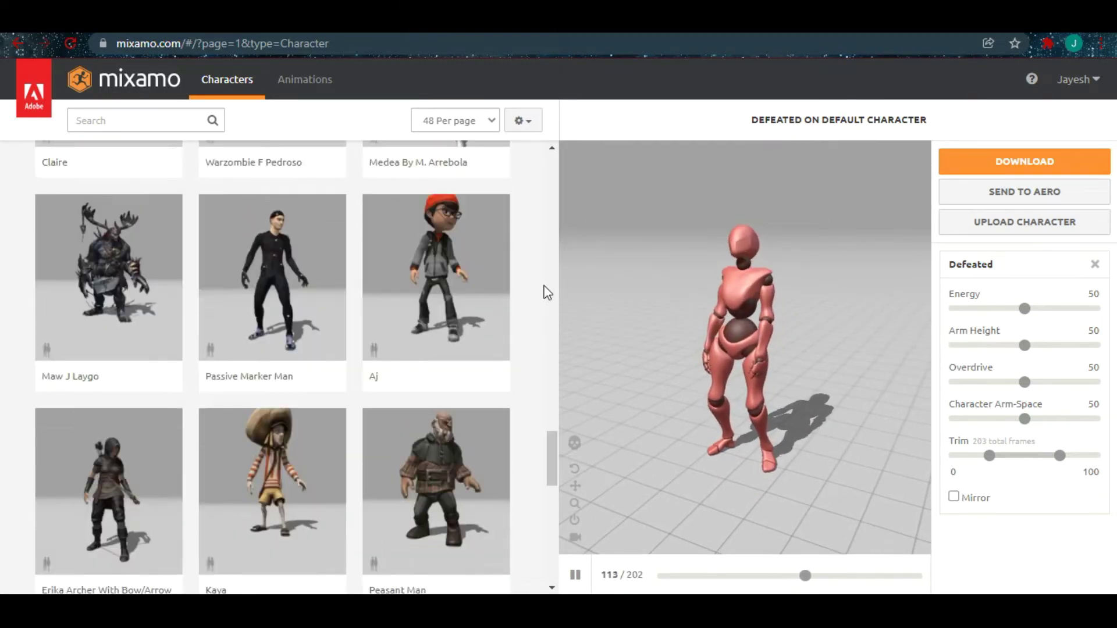
scroll(543, 293, "down", 3)
scroll(543, 293, "down", 2)
scroll(532, 290, "down", 3)
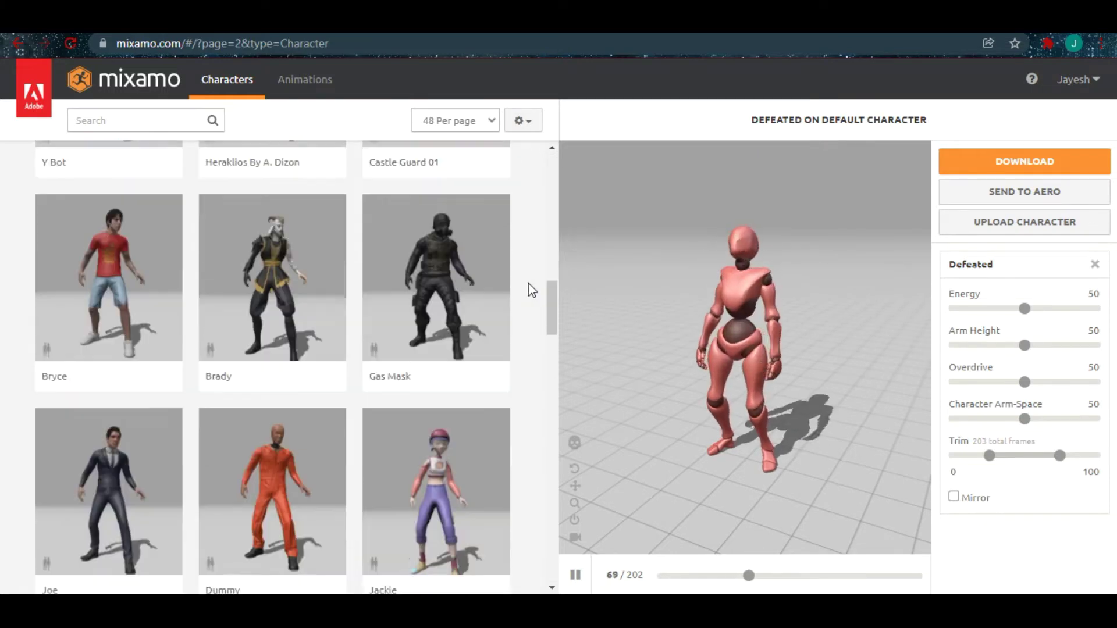
scroll(533, 290, "down", 1)
scroll(529, 290, "down", 2)
scroll(528, 290, "down", 2)
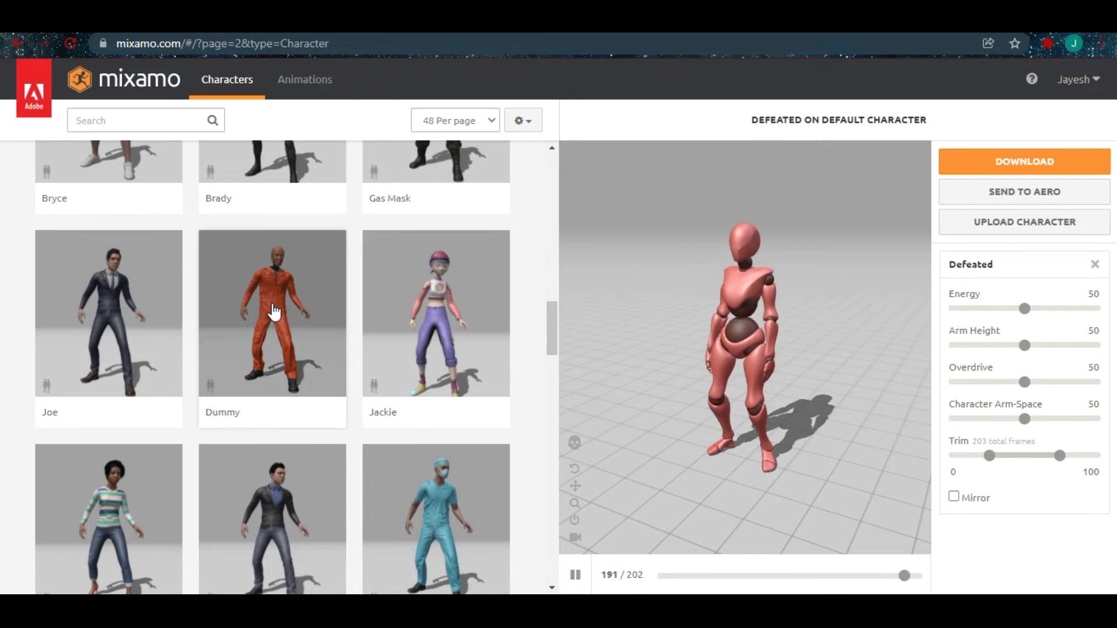
left_click(111, 361)
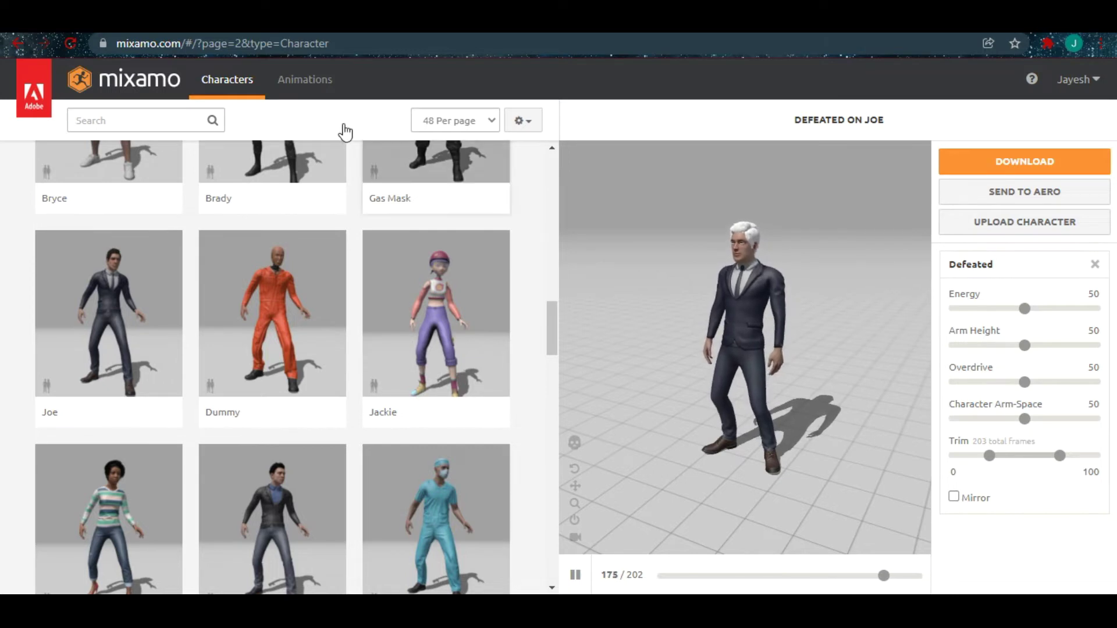
left_click(314, 87)
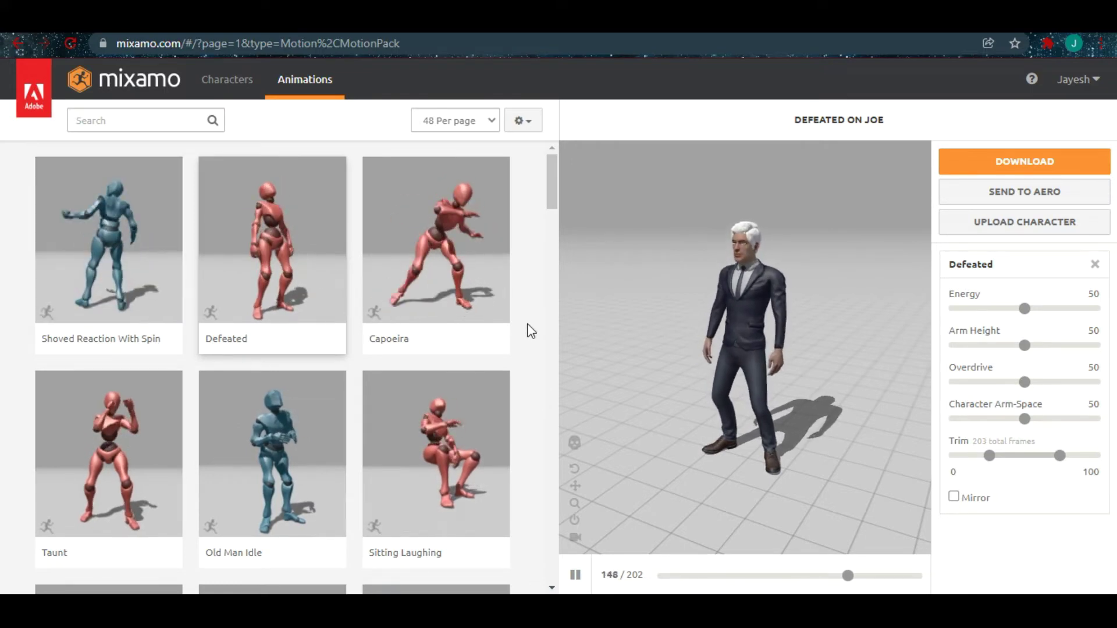
scroll(528, 331, "down", 2)
scroll(527, 331, "down", 3)
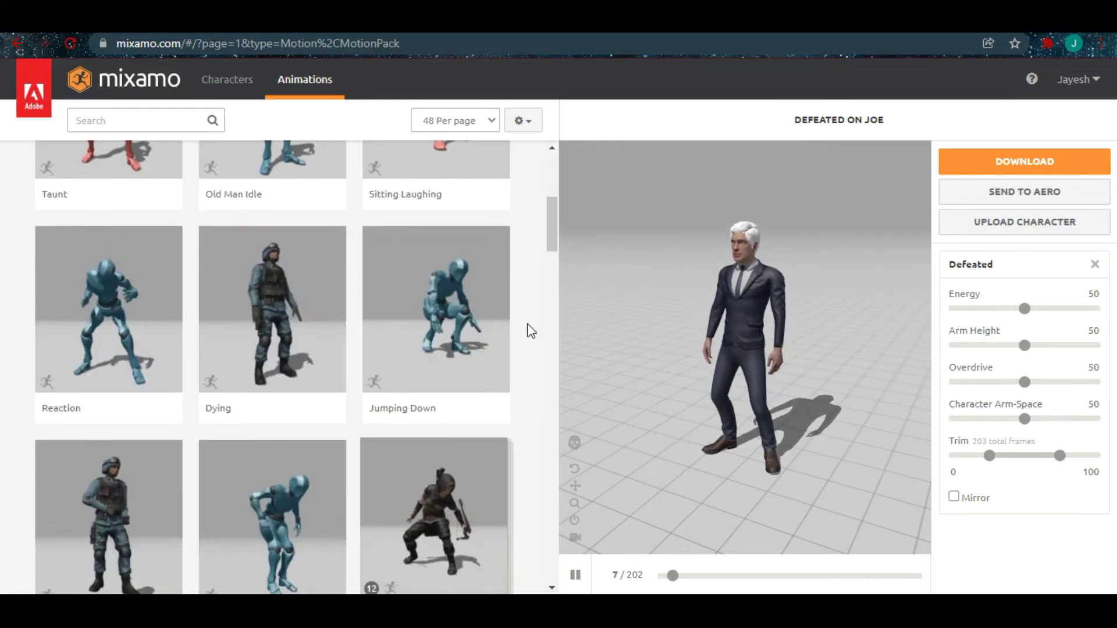
scroll(527, 331, "down", 2)
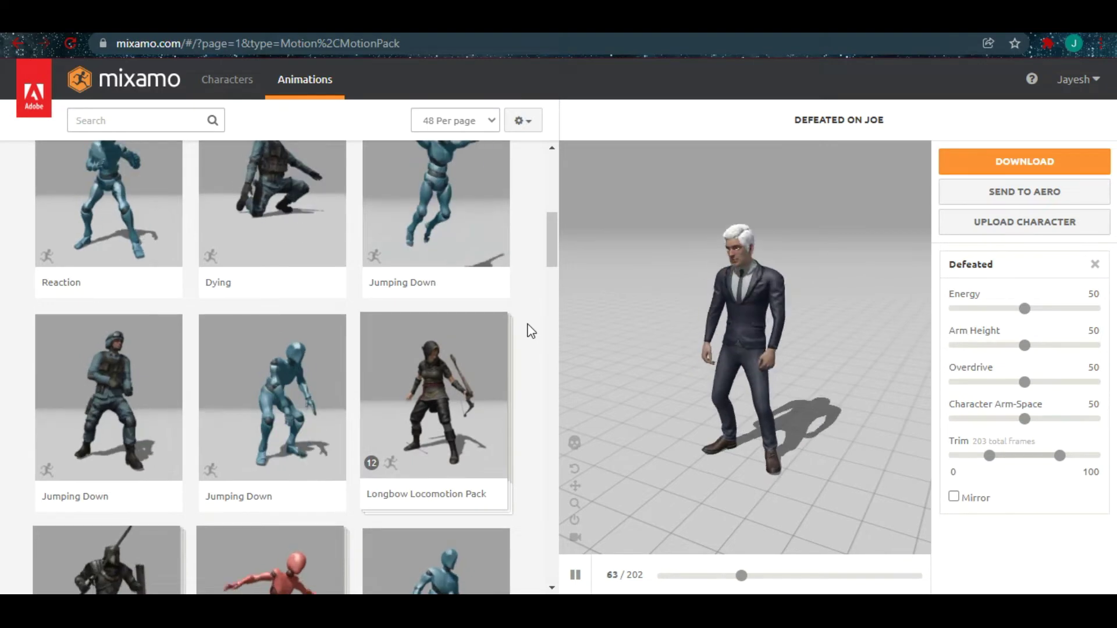
scroll(528, 331, "up", 2)
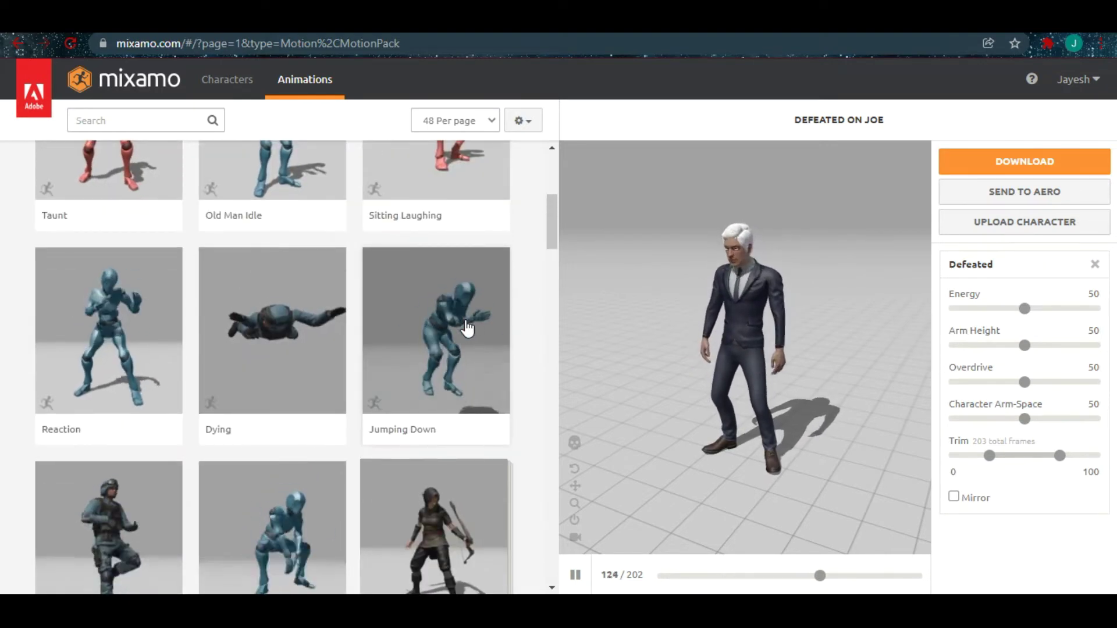
Preview Jumping Down on Joe, then switch him to the Dying animation
left_click(466, 329)
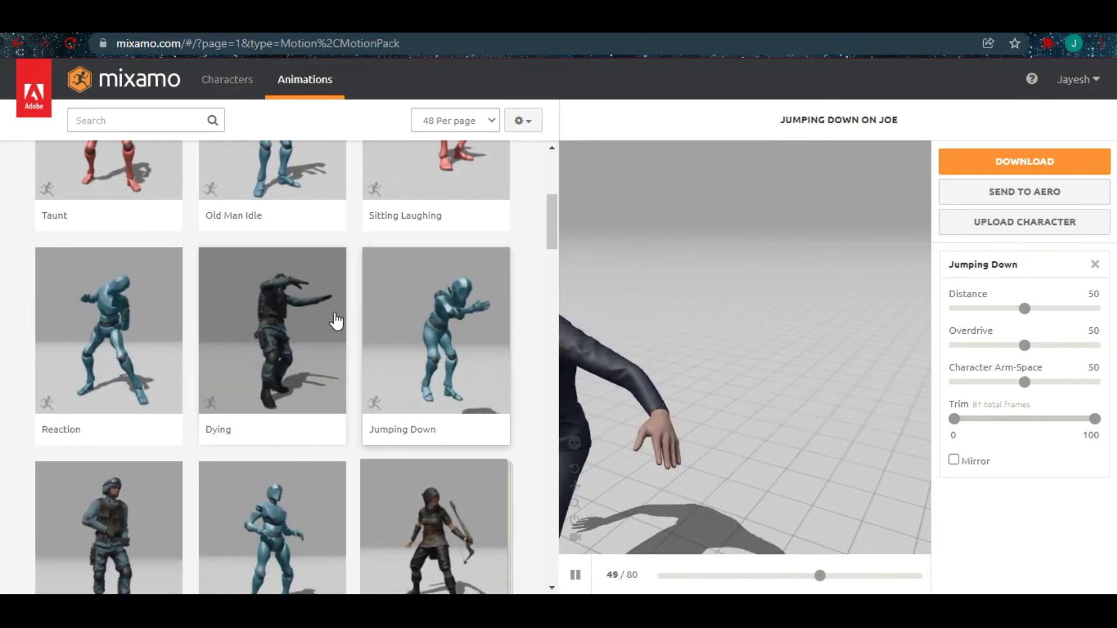
left_click(272, 349)
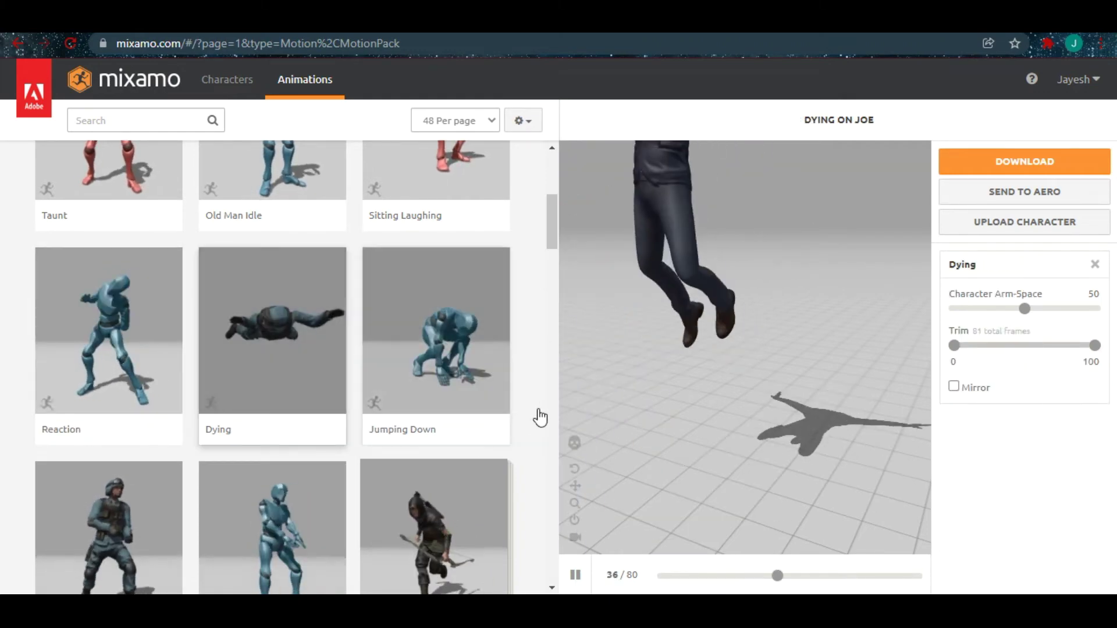
scroll(533, 384, "down", 1)
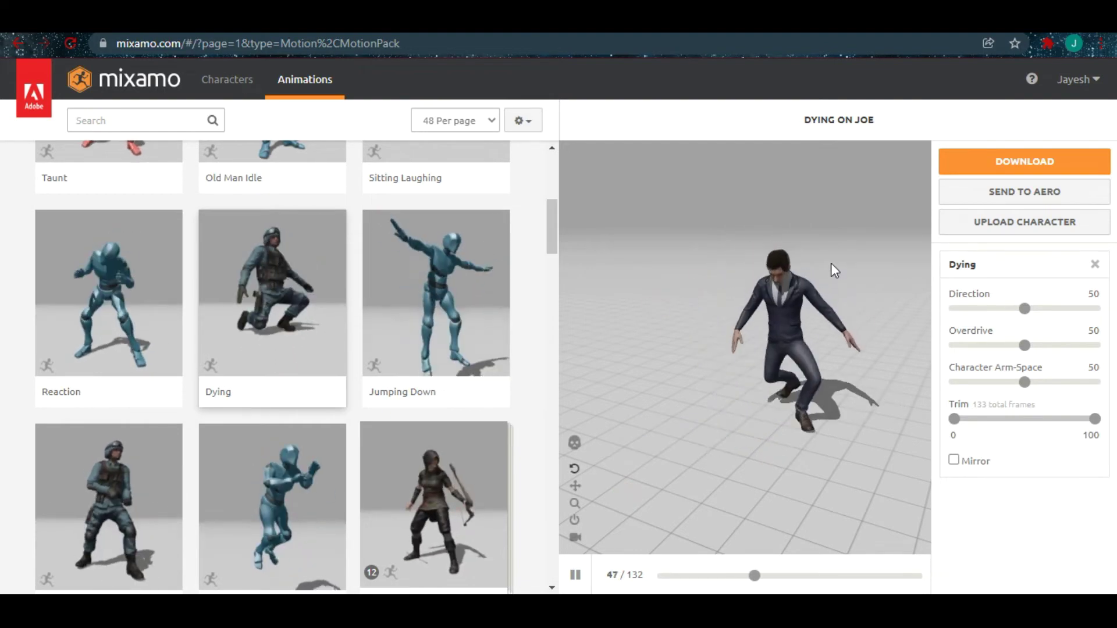
Open the Download Settings for Dying, cancel them, then reopen them
left_click(1000, 166)
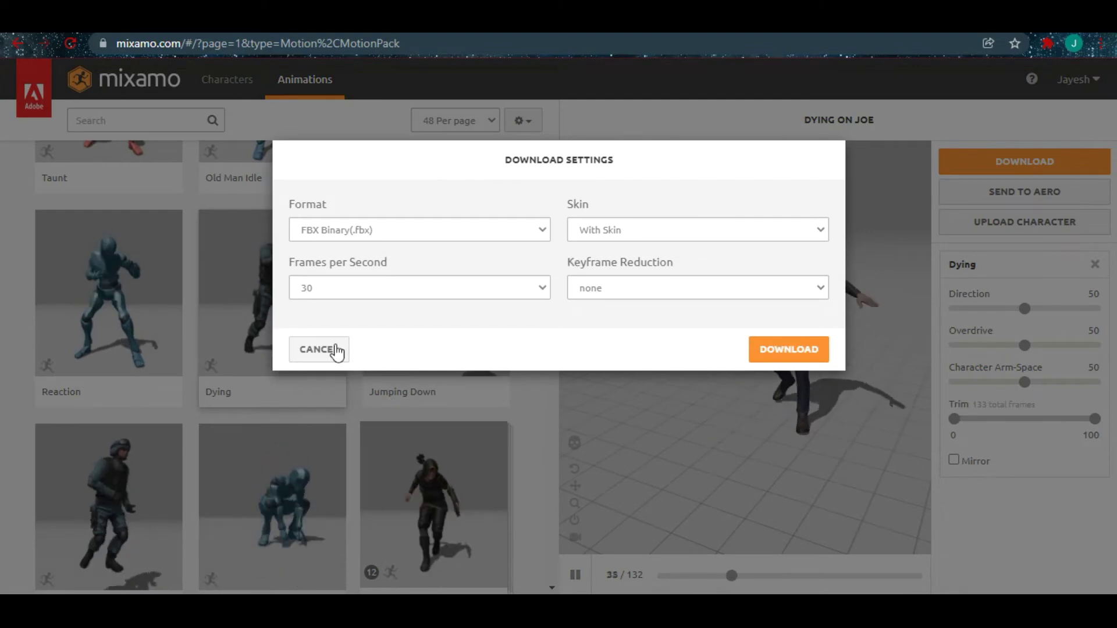
left_click(330, 351)
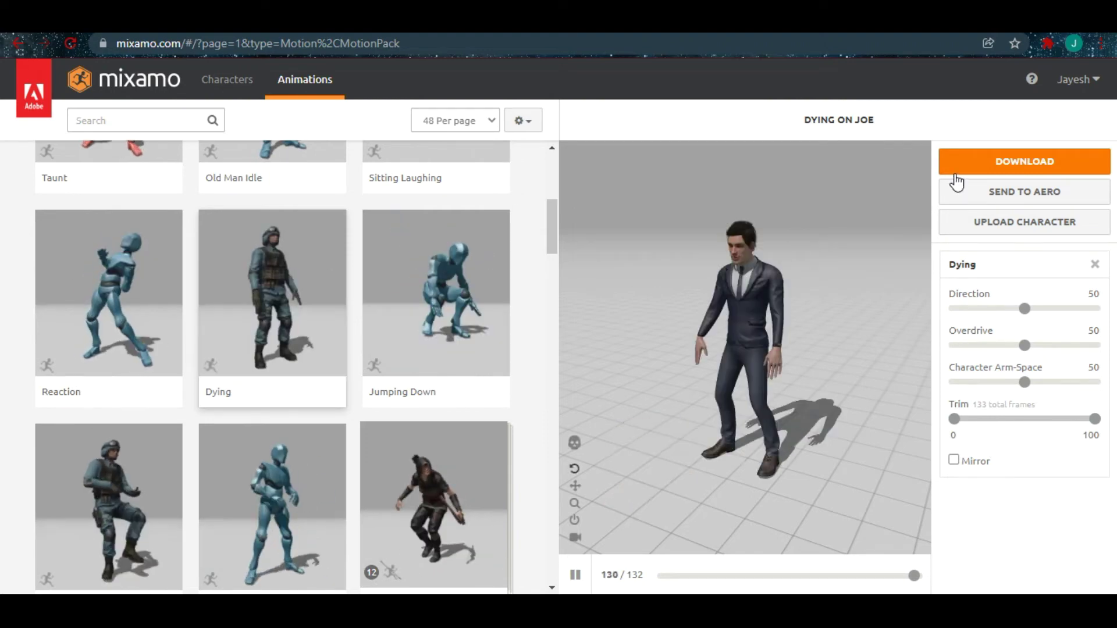
left_click(1037, 158)
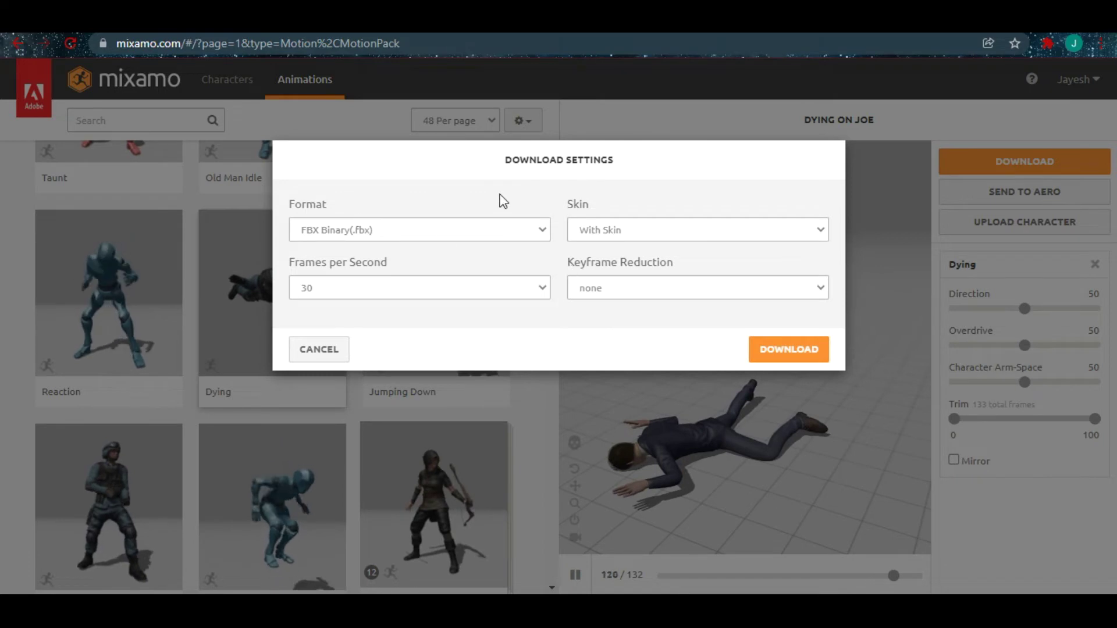
Keep the FBX Binary (.fbx) format, with skin at 30 fps, and download Dying.fbx
left_click(495, 230)
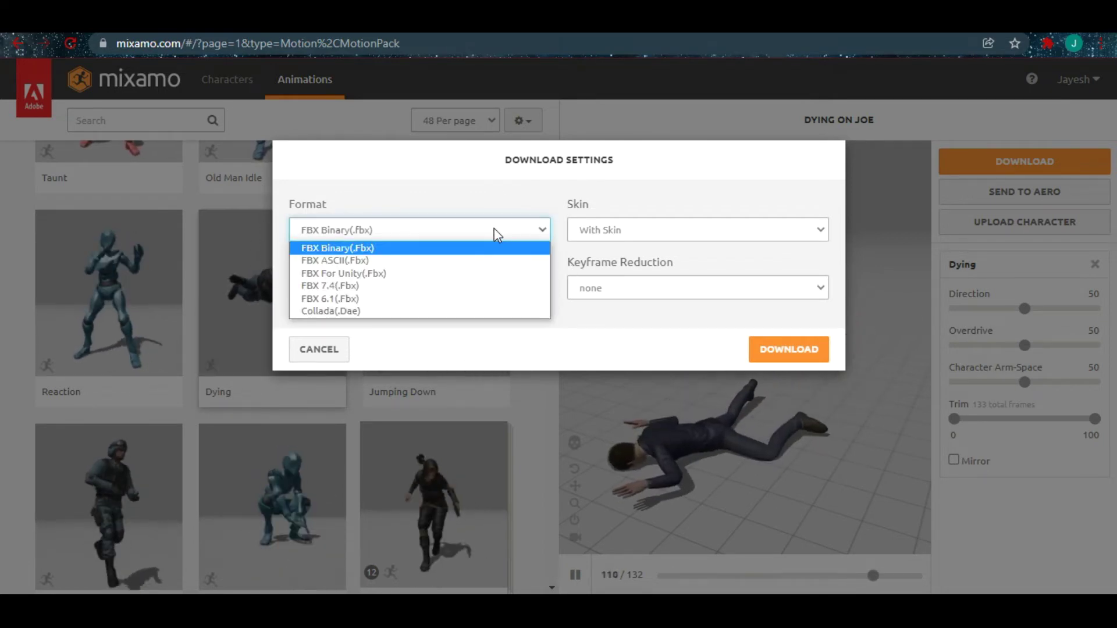
left_click(494, 234)
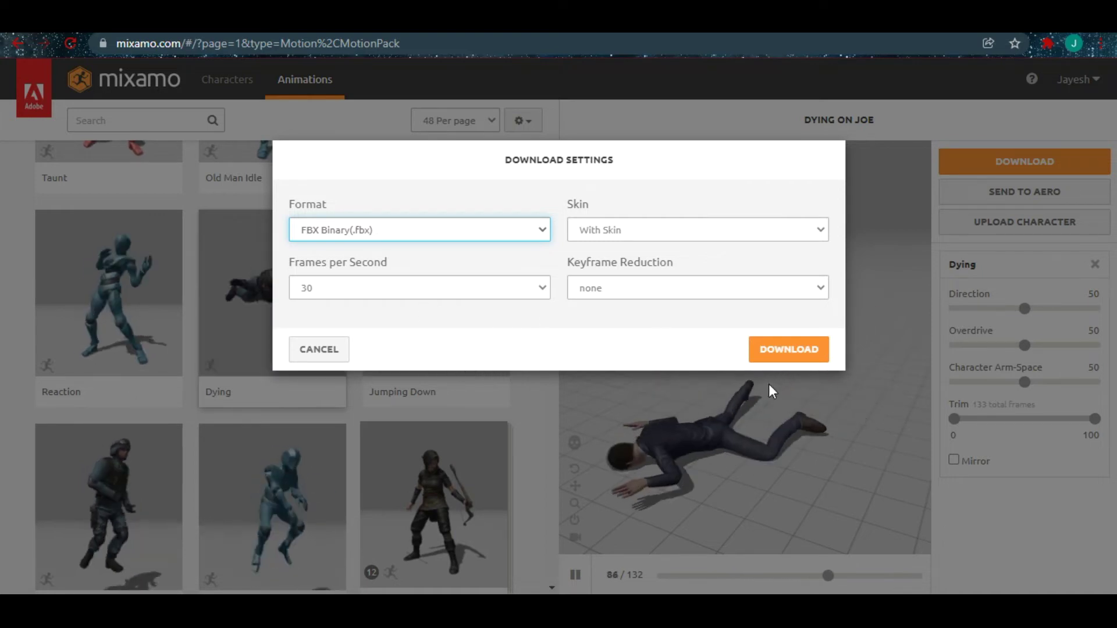
left_click(778, 354)
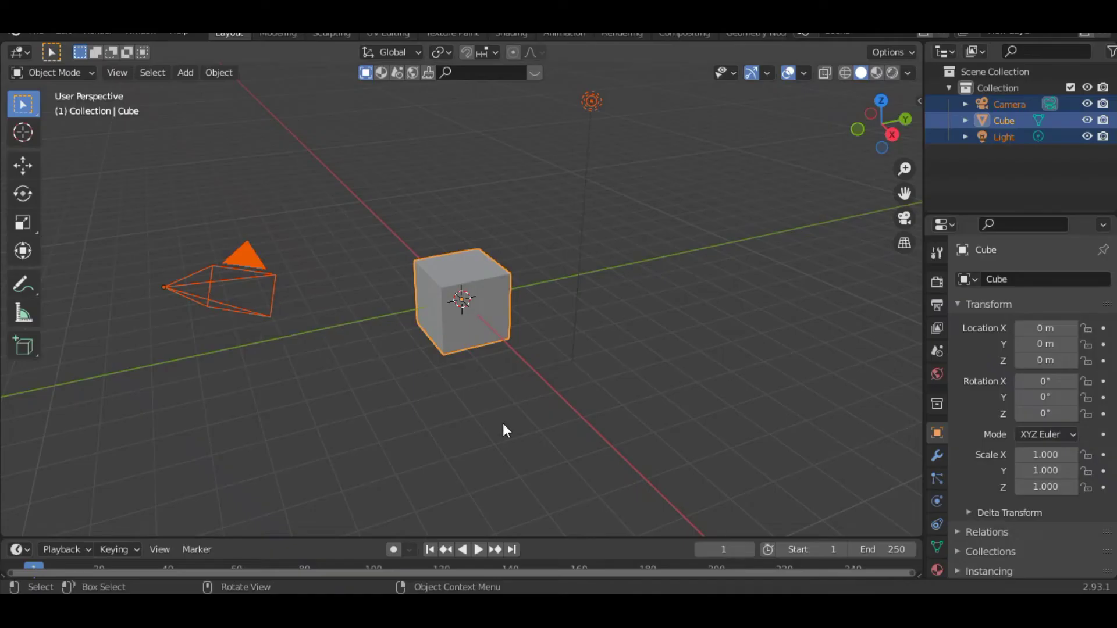
Delete the default camera, cube and light, then start an FBX import
left_click(503, 424)
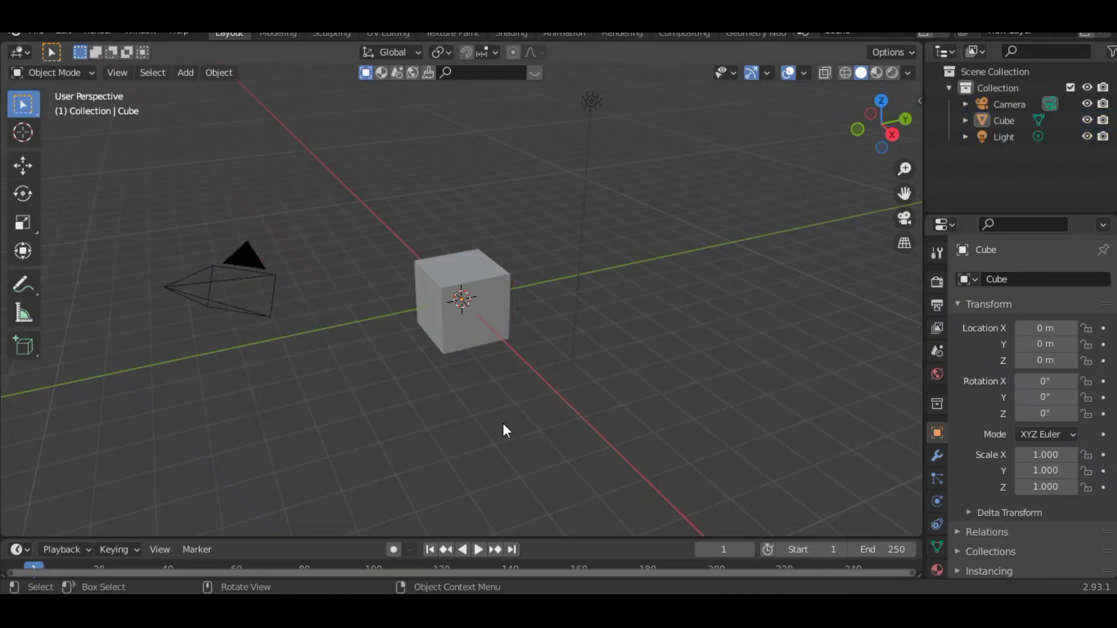
key("a")
key("x")
key("Return")
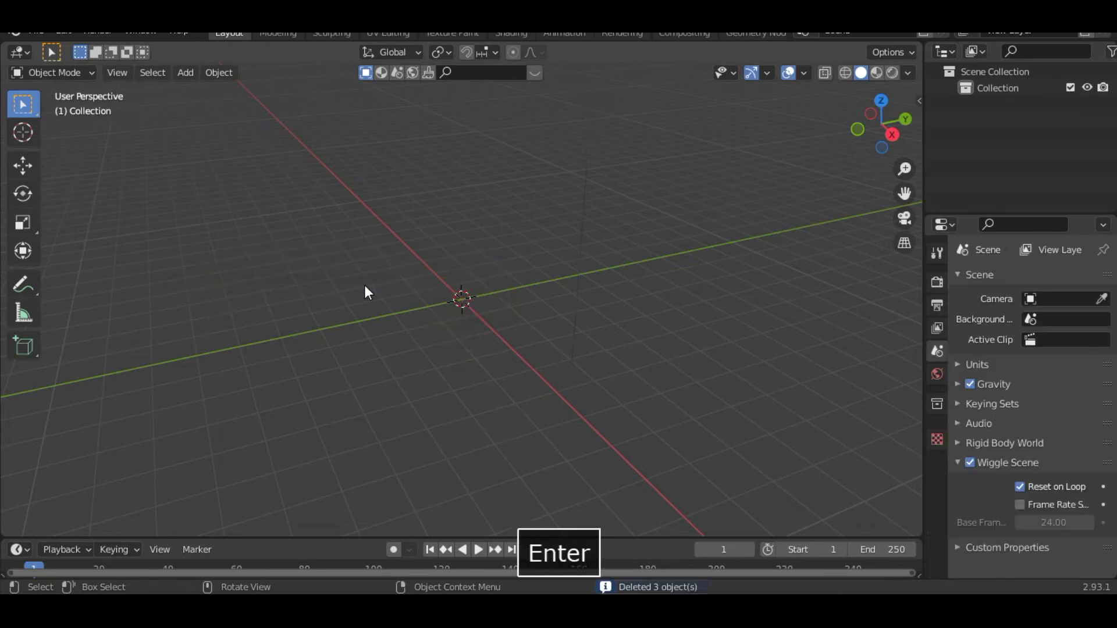
left_click(41, 33)
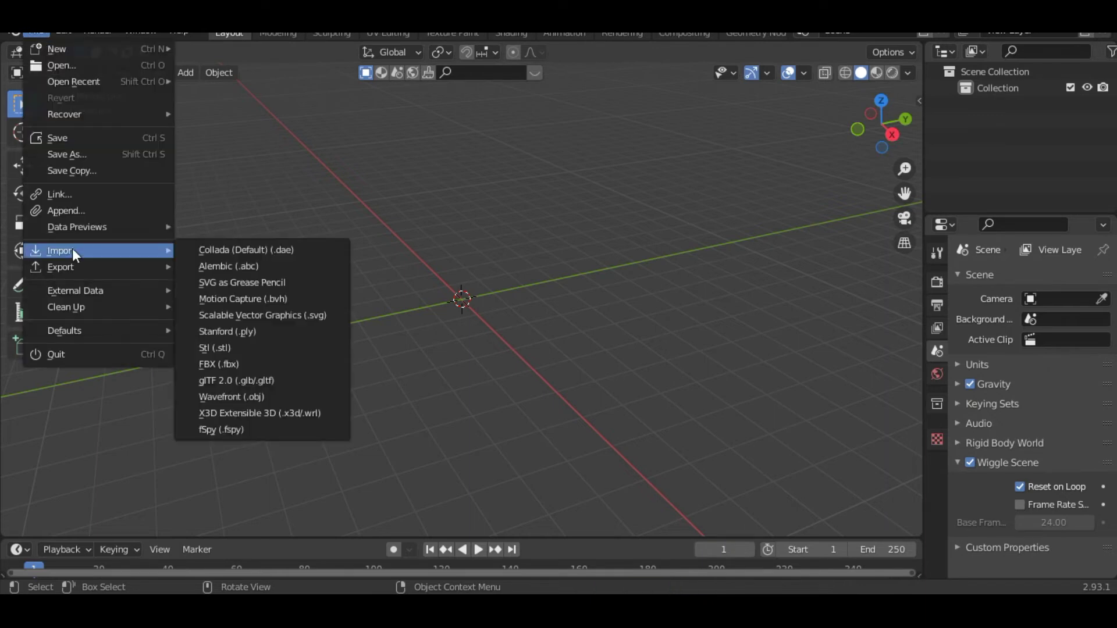
mouse_move(61, 251)
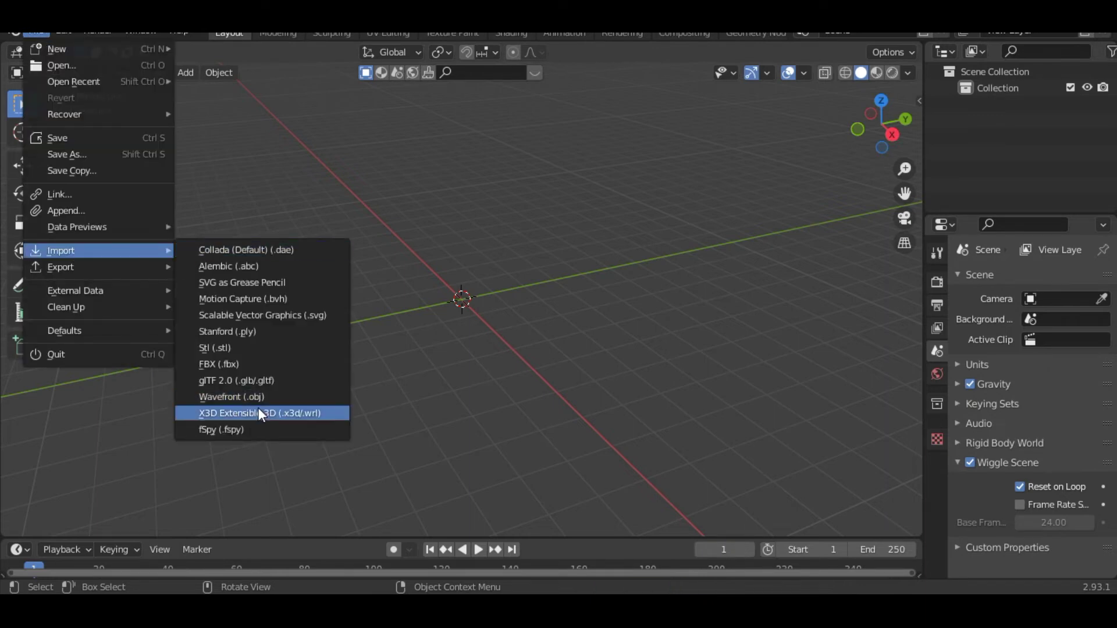
left_click(266, 362)
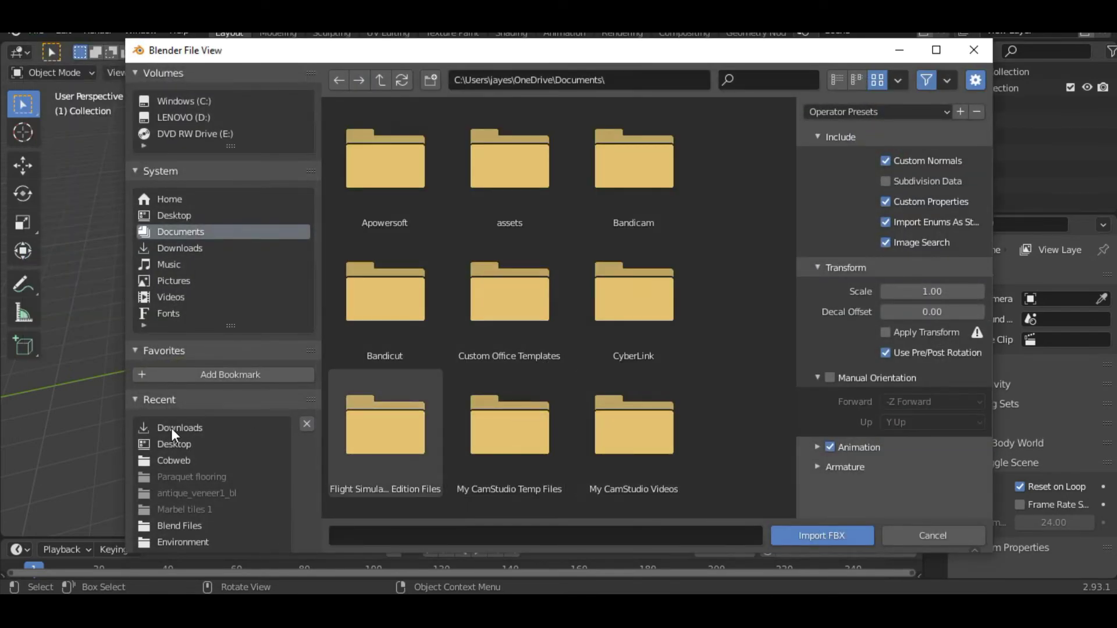
Import Dying.fbx from the Downloads folder
left_click(207, 423)
scroll(730, 310, "down", 3)
scroll(731, 310, "down", 5)
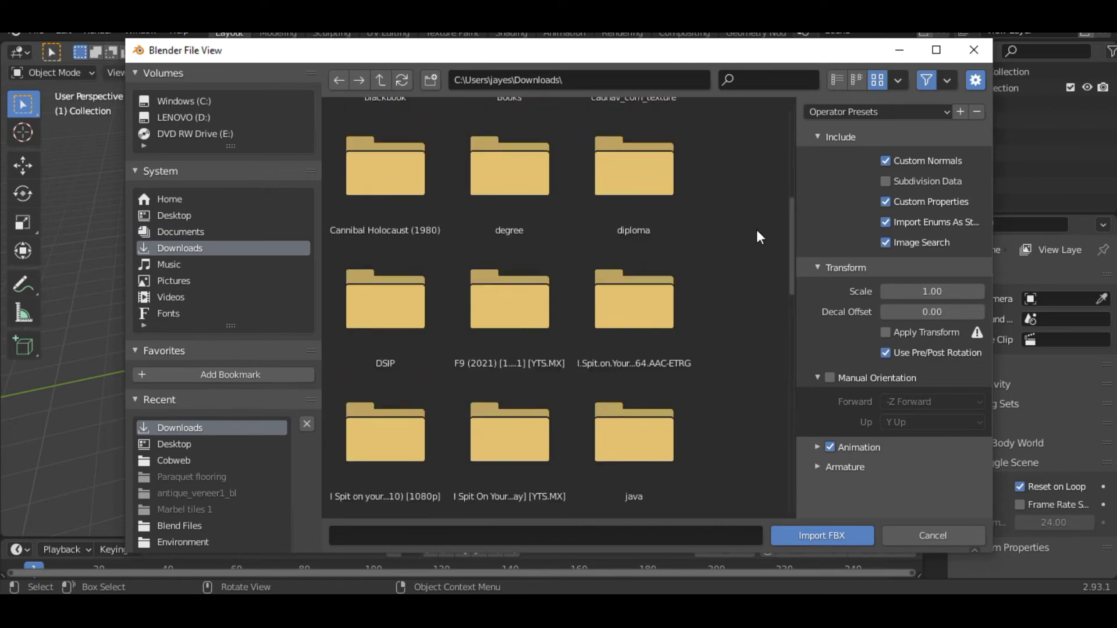
scroll(757, 229, "down", 10)
scroll(757, 230, "down", 5)
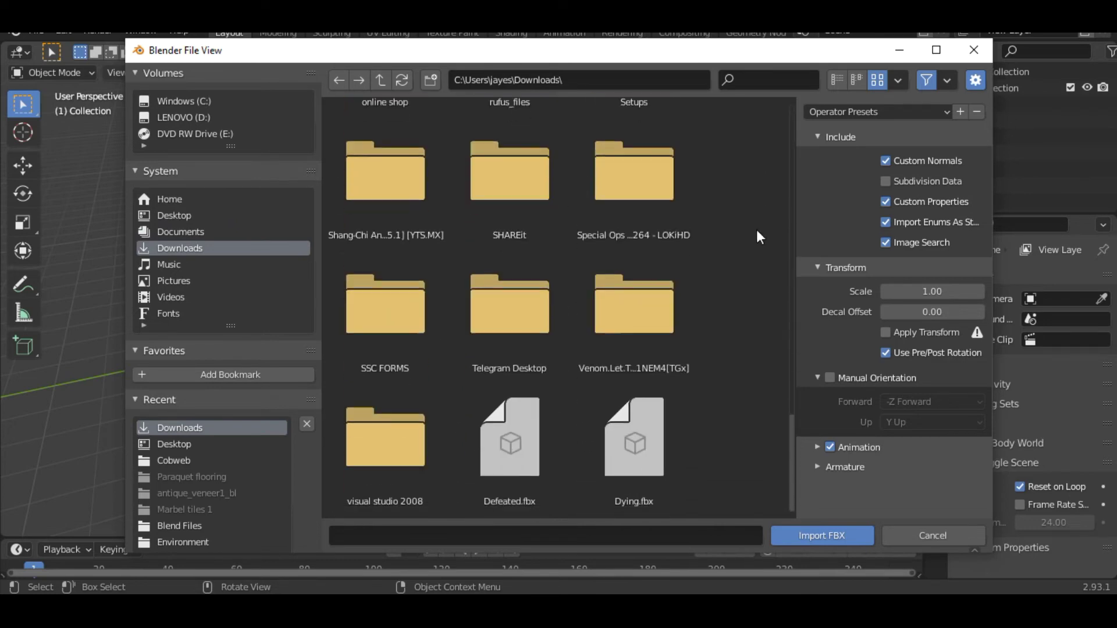
left_click(642, 459)
left_click(835, 535)
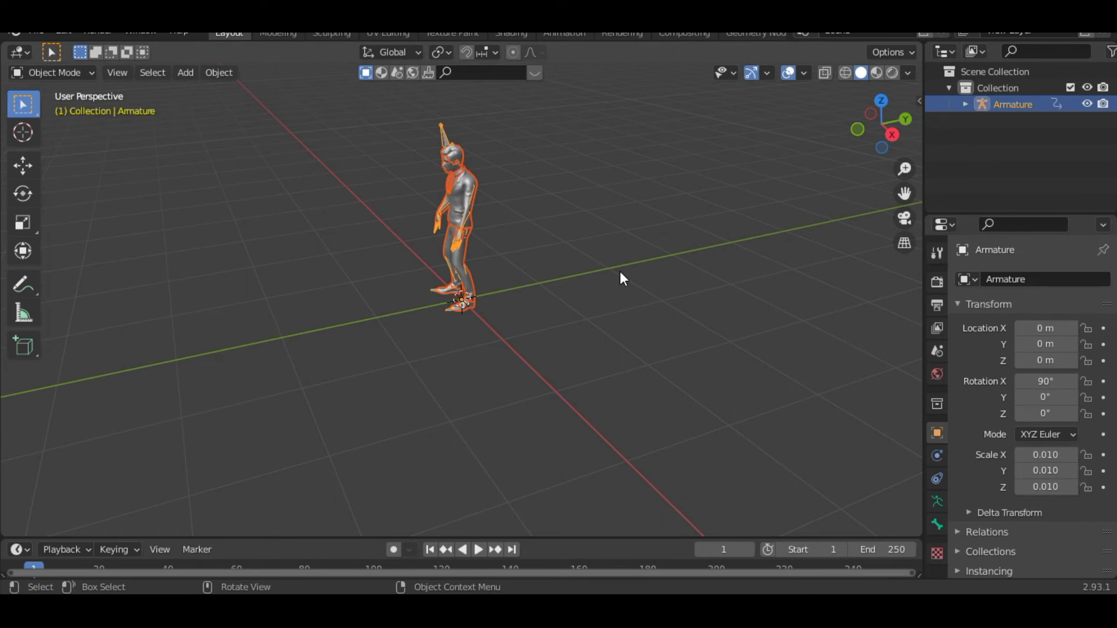
Frame the character, orbit to its front, and play the Dying animation
key("KP_Decimal")
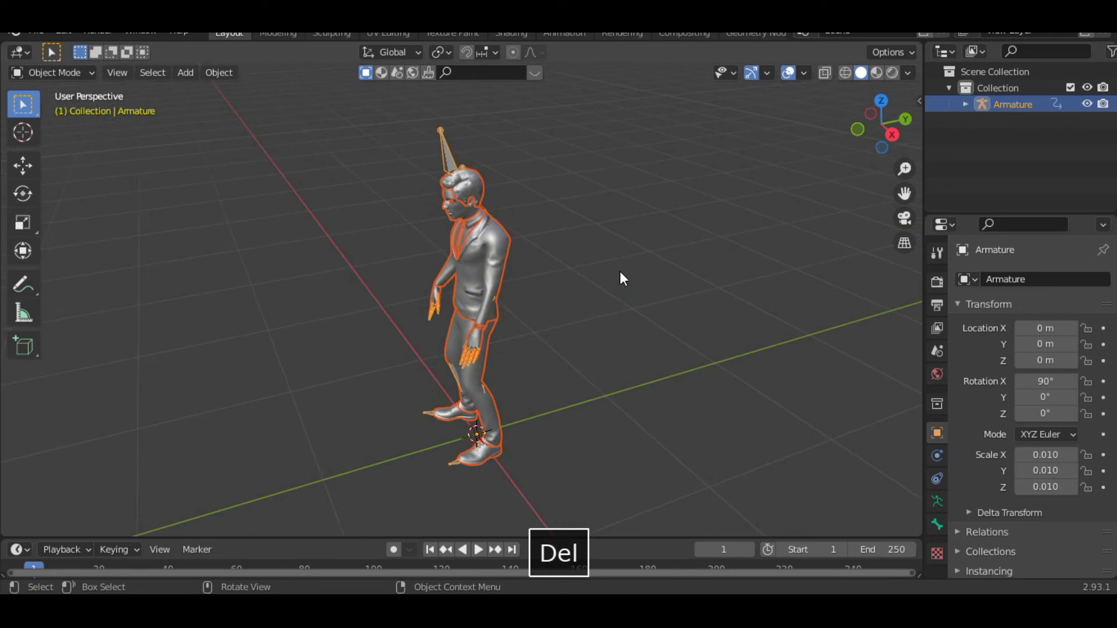
middle_click_drag(620, 278, 769, 264)
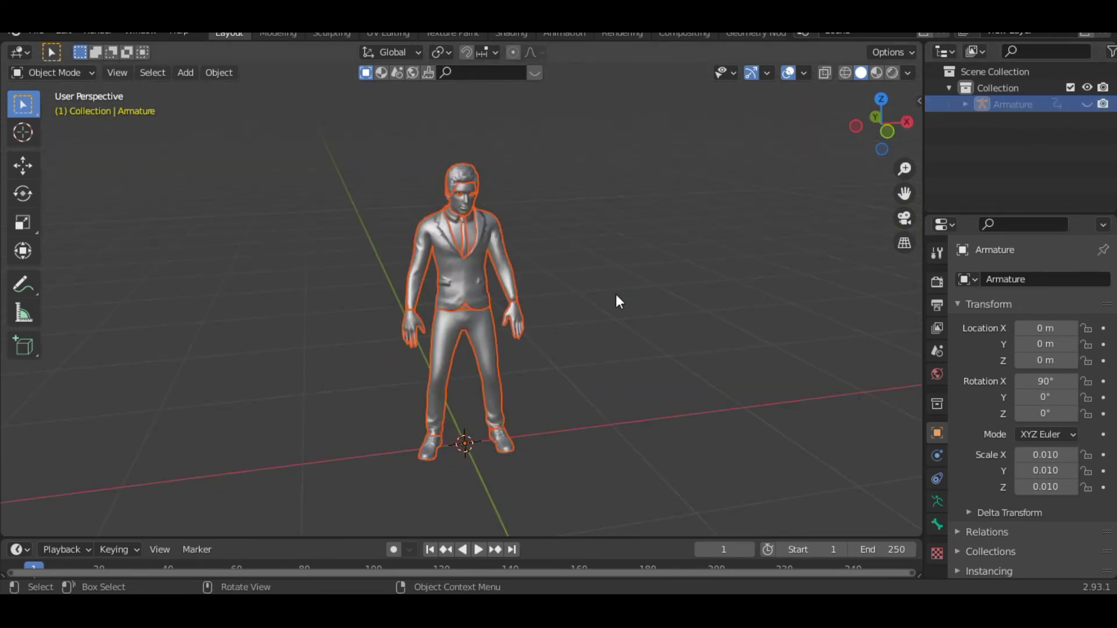
key("space")
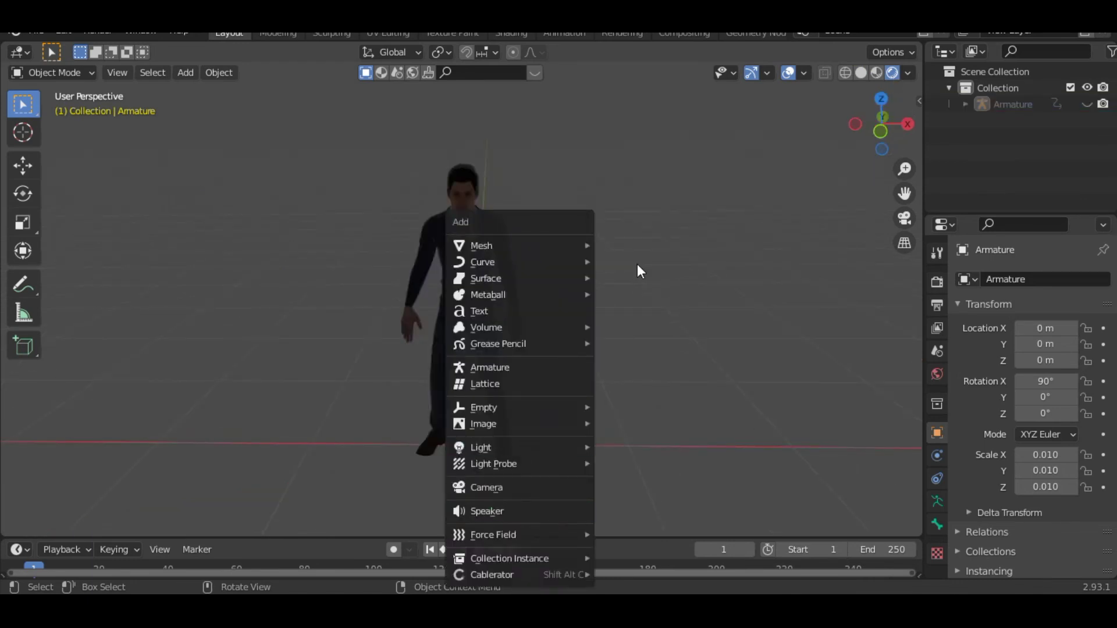
Add a Sun lamp and raise it high above the character along Z
key("shift+a")
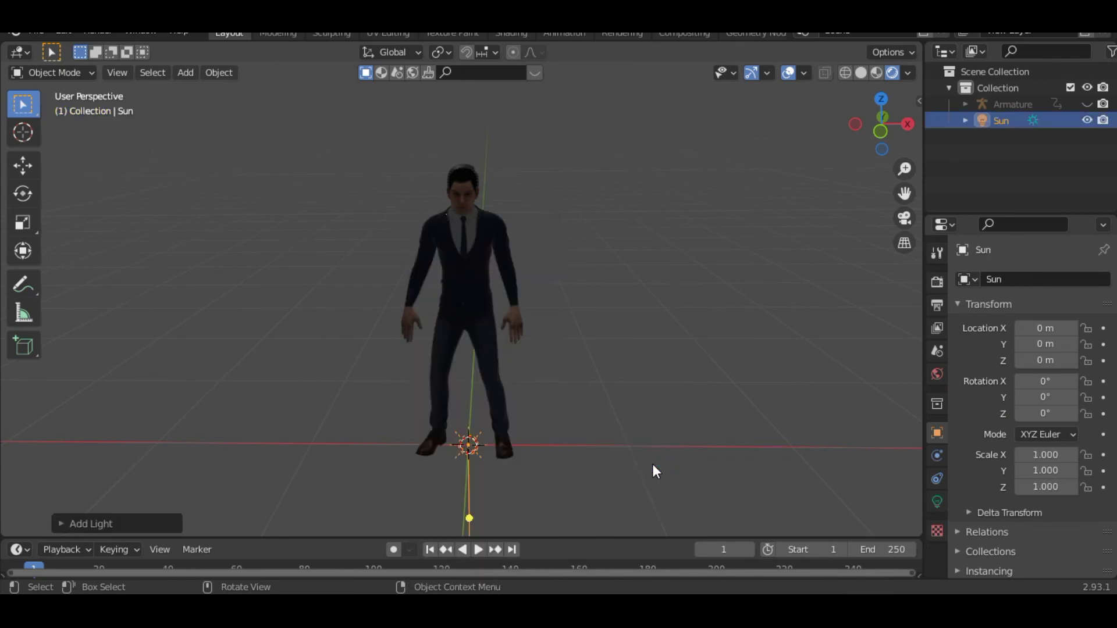
key("g")
key("z")
left_click(631, 131)
Angle the sun down toward the character, turn it about Z, and play the animation
key("r")
left_click(448, 279)
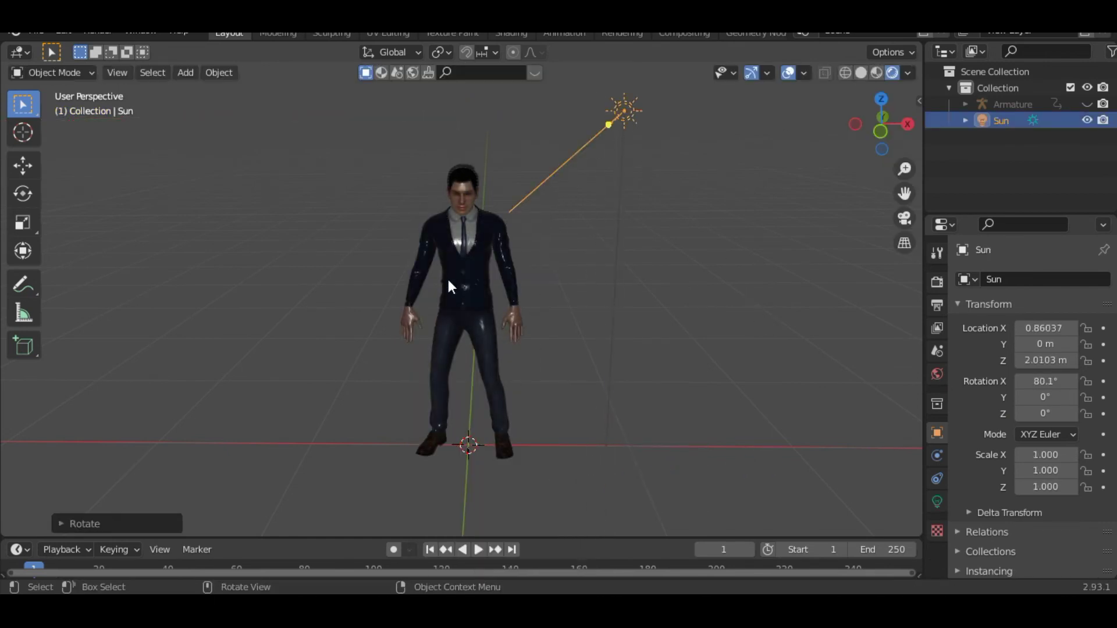
left_click(937, 501)
key("r")
key("z")
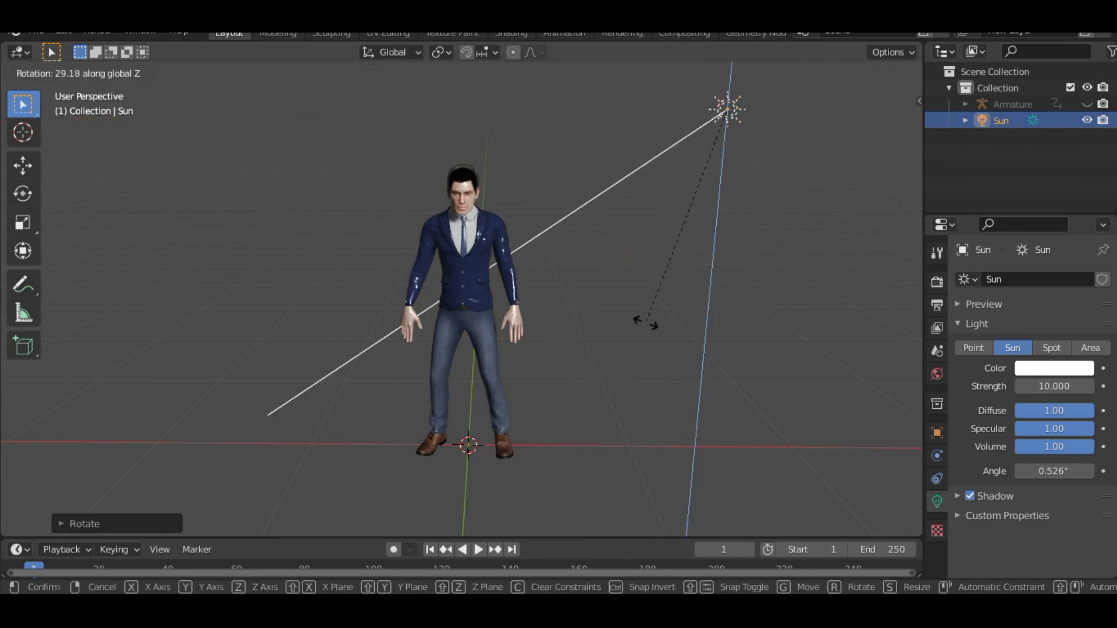
left_click(646, 330)
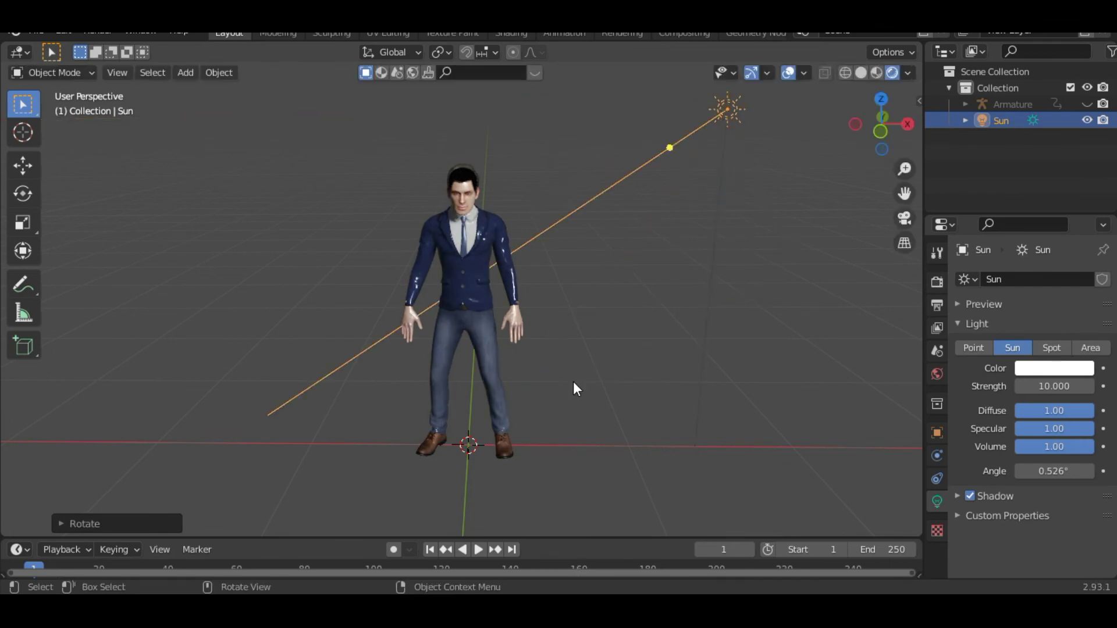
key("space")
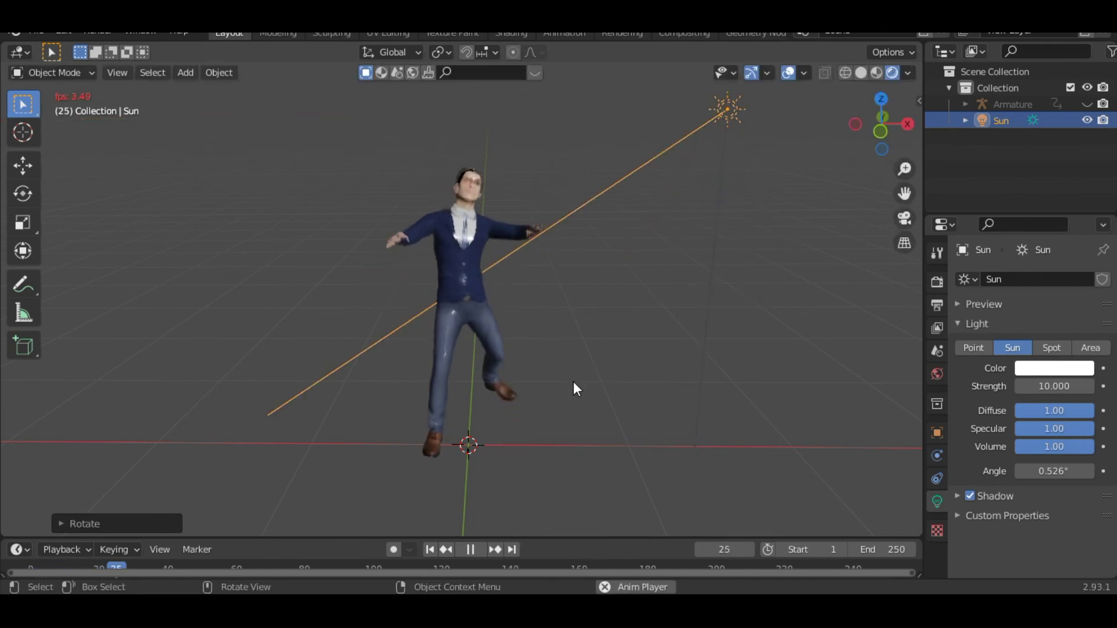
key("space")
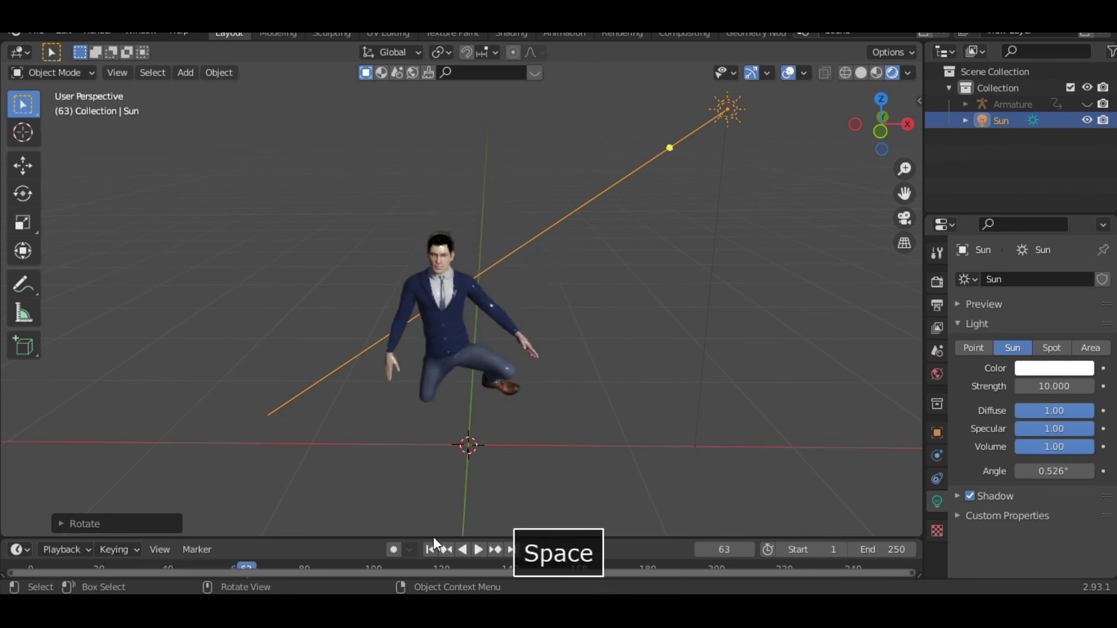
key("space")
key("space")
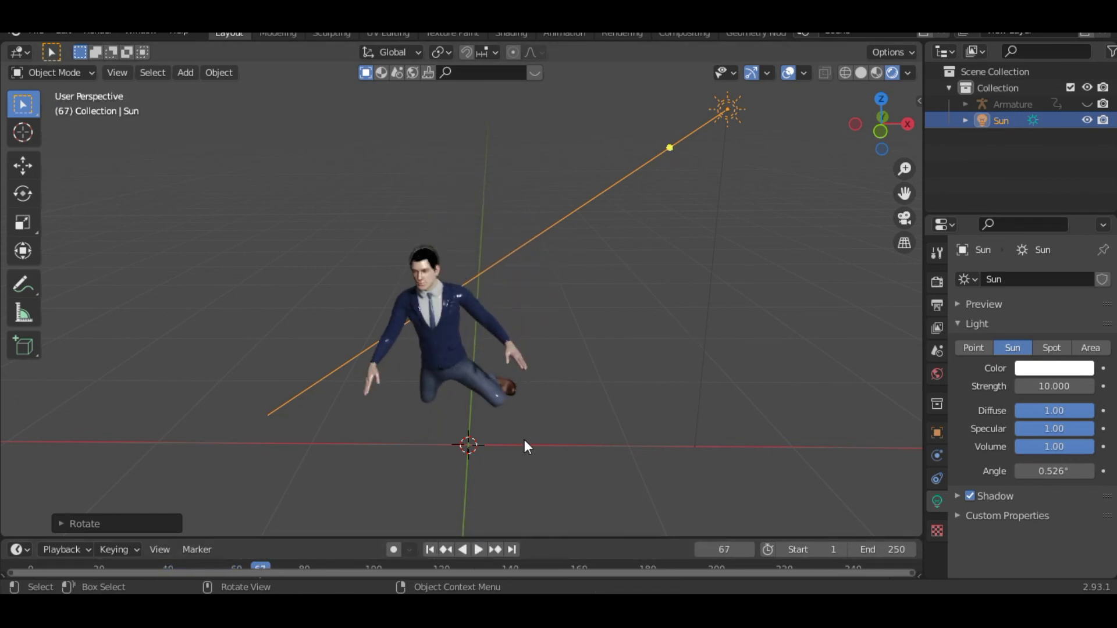
key("space")
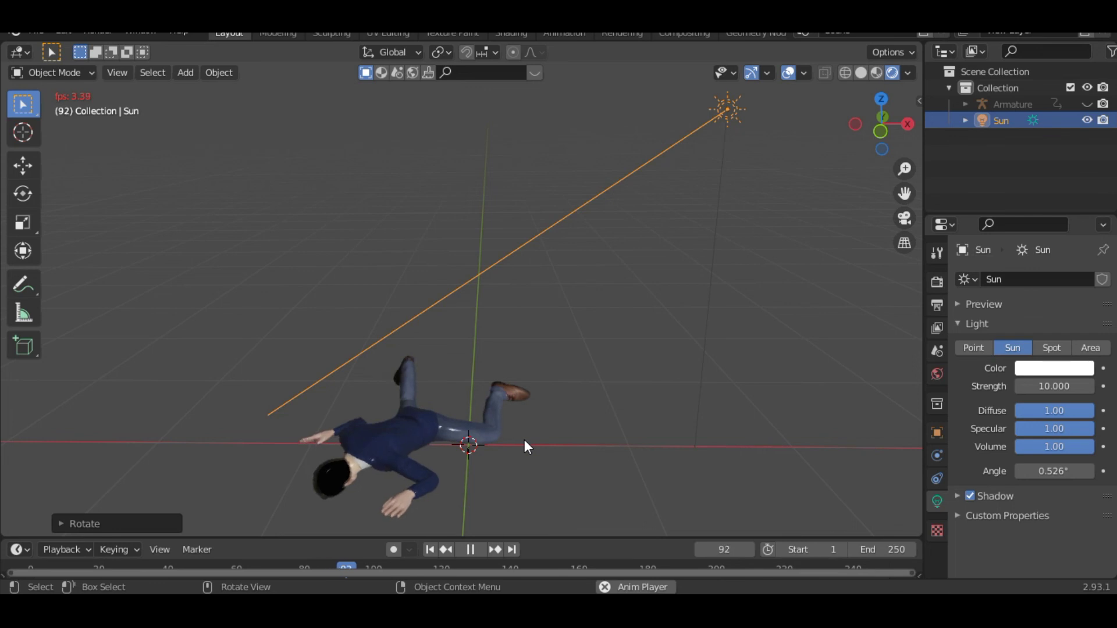
key("space")
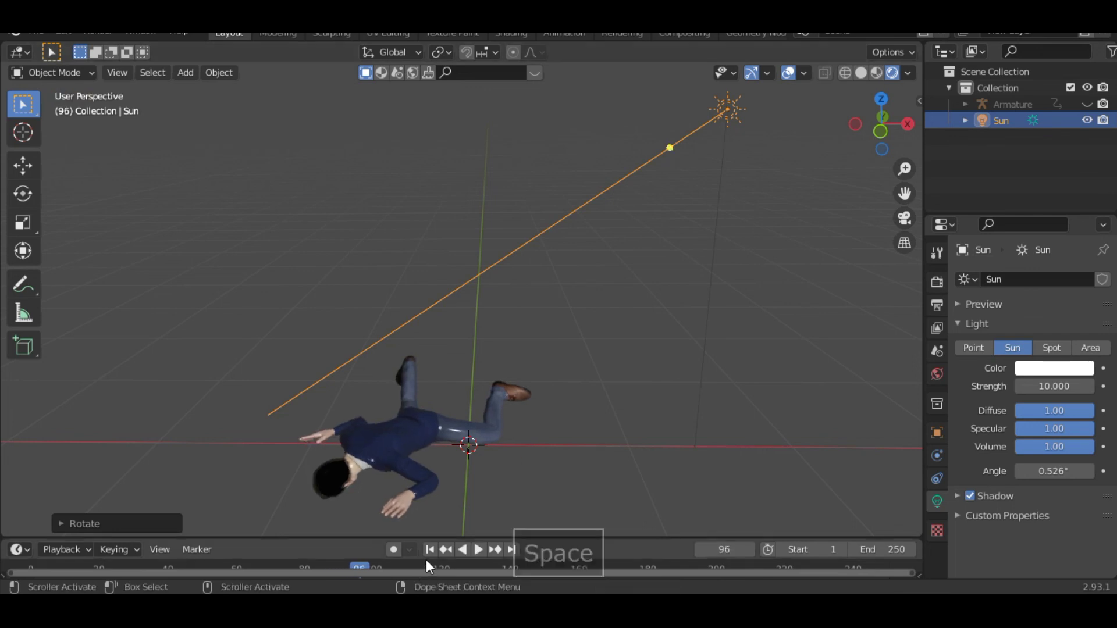
key("shift+Left")
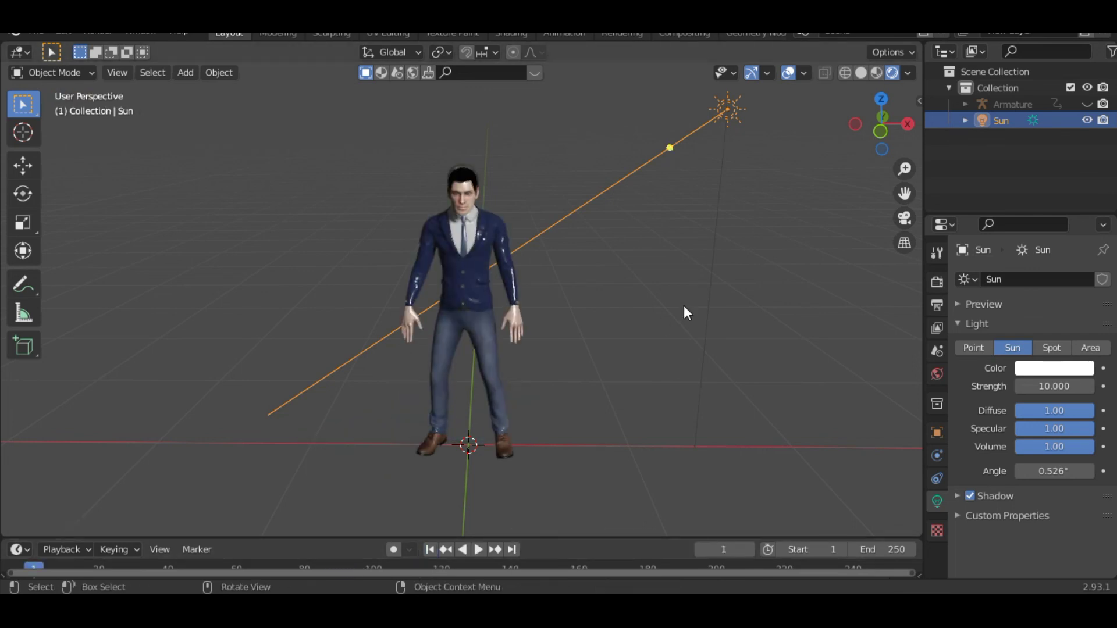